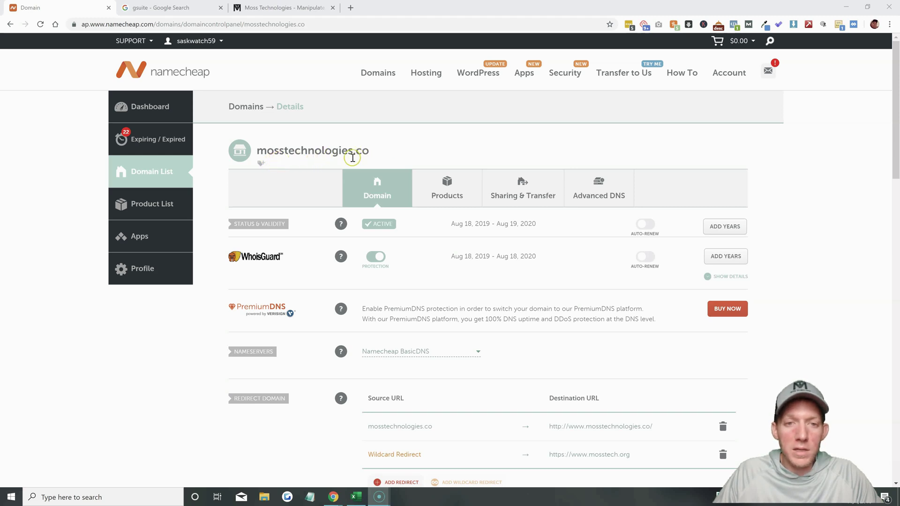
# Switch from the mosstechnologies.co domain details to the 'gsuite - Google Search' results
pyautogui.click(175, 8)
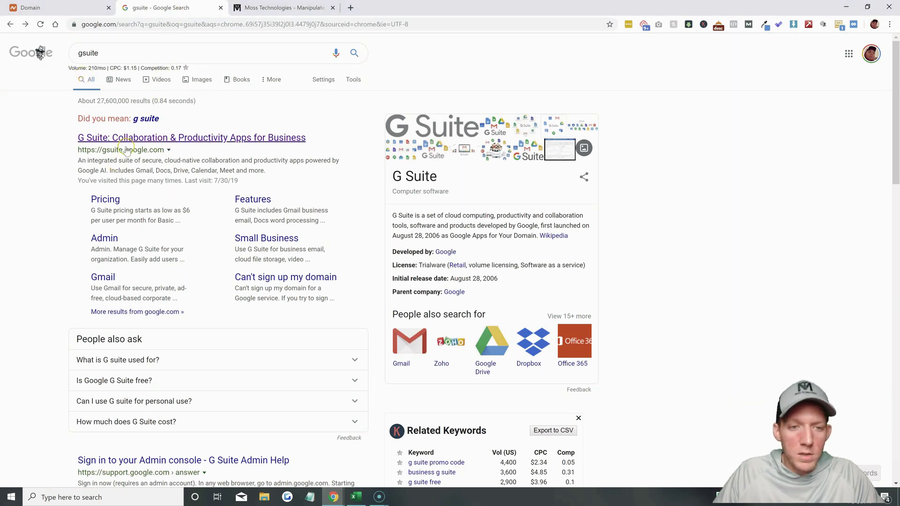
# Open the top result, 'G Suite: Collaboration & Productivity Apps for Business'
pyautogui.click(157, 139)
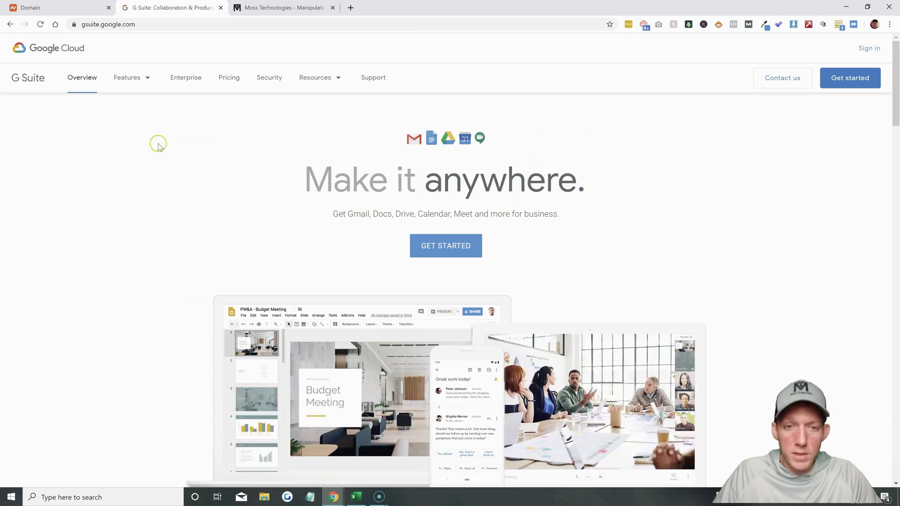
# Start sign-up as Moss Technologies, 'Just you' employees, United States, and submit
pyautogui.click(444, 252)
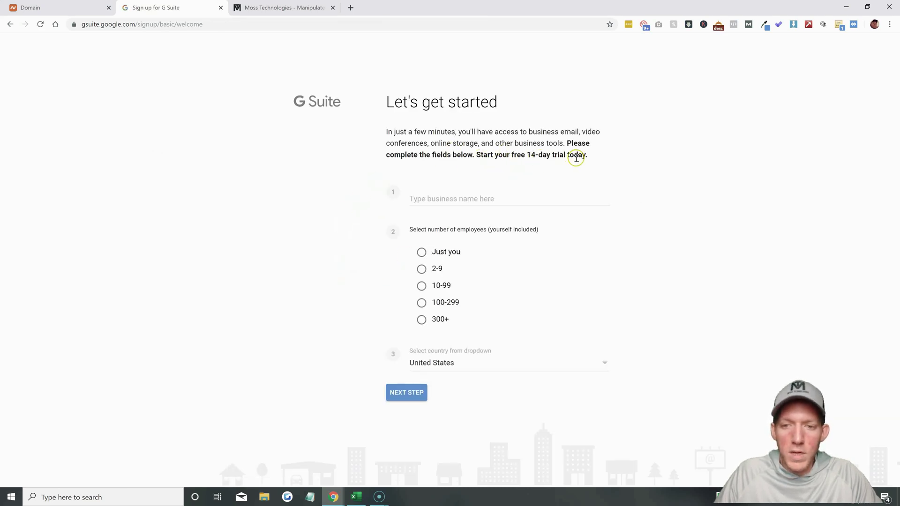
pyautogui.click(482, 198)
pyautogui.write('Moss Technologies')
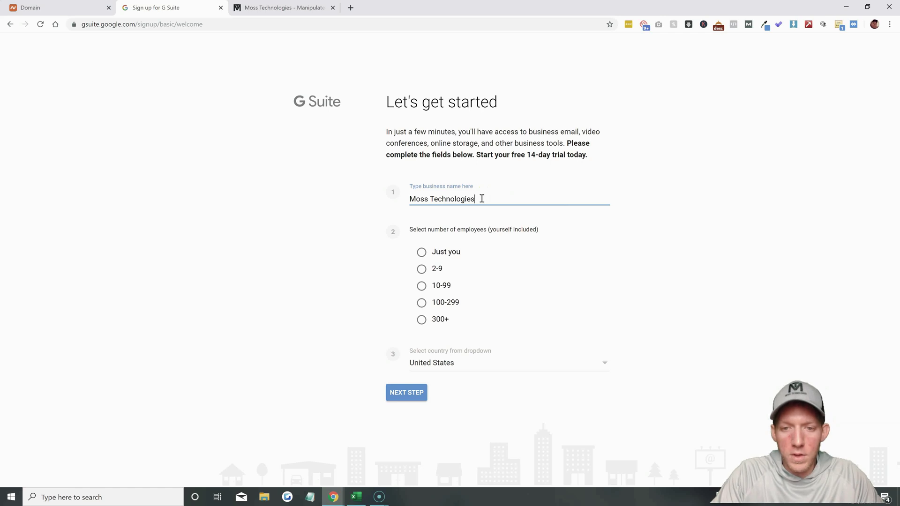
pyautogui.click(422, 253)
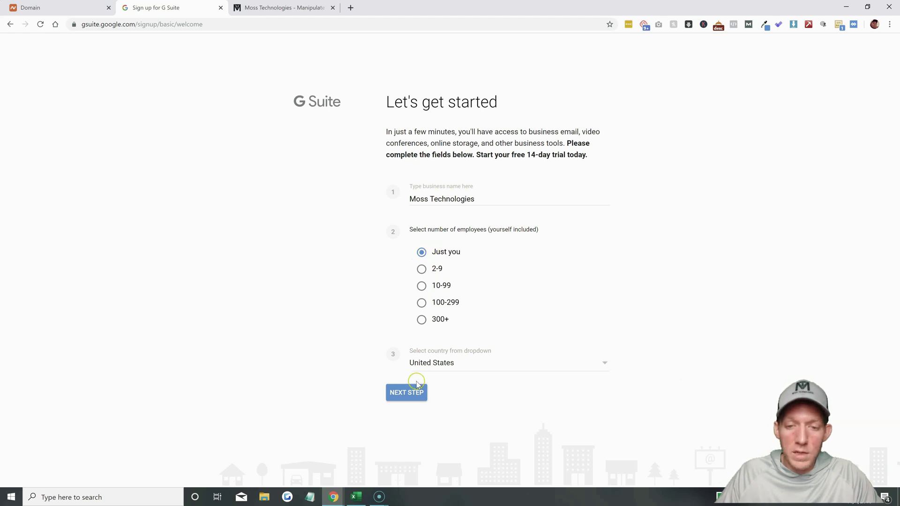
pyautogui.click(412, 395)
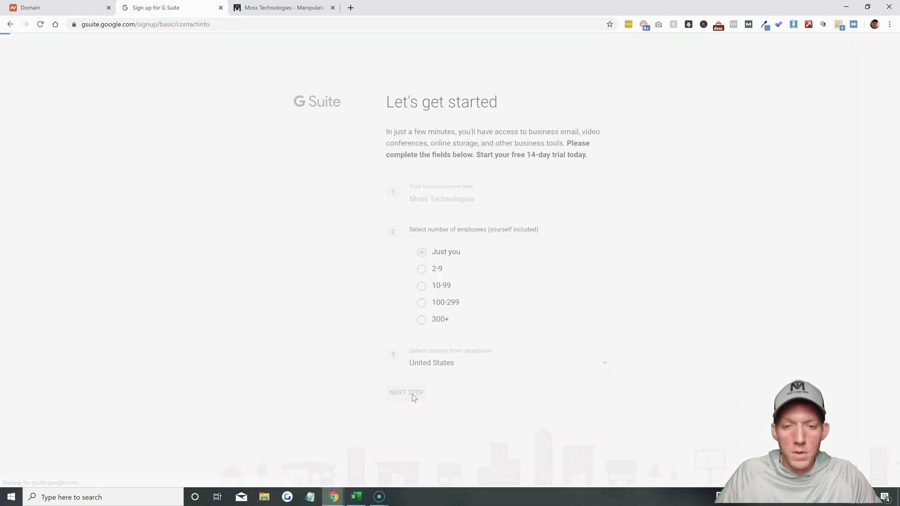
# Enter the admin's first name, last name and current e-mail address, then submit
pyautogui.click(431, 196)
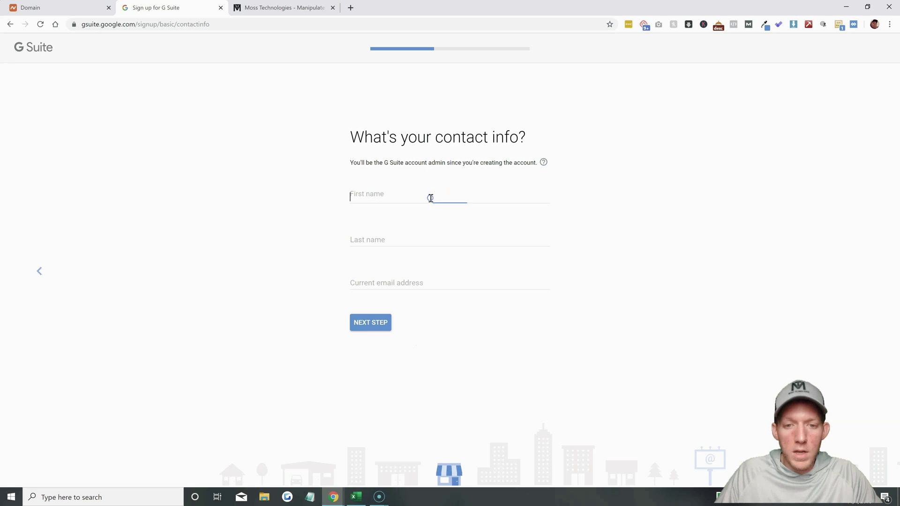
pyautogui.write('Jason')
pyautogui.press('Tab')
pyautogui.write('Mo')
pyautogui.click(384, 284)
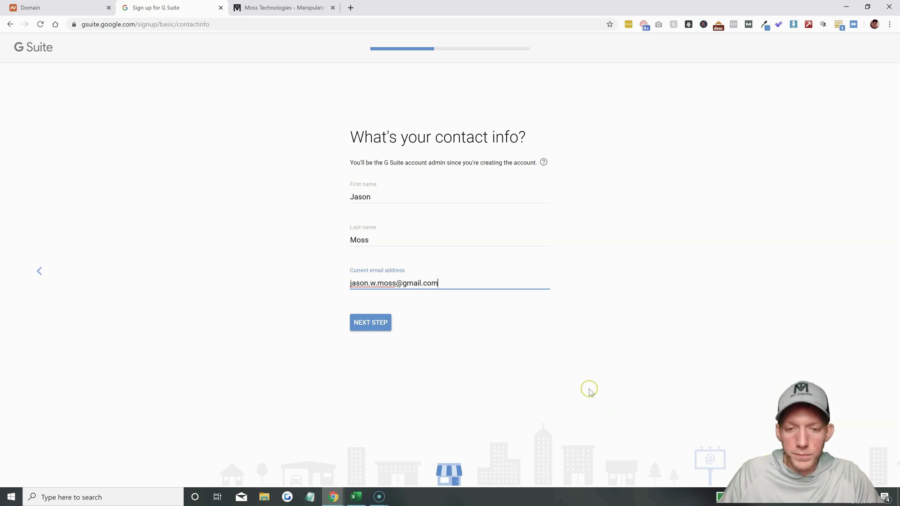
pyautogui.click(373, 324)
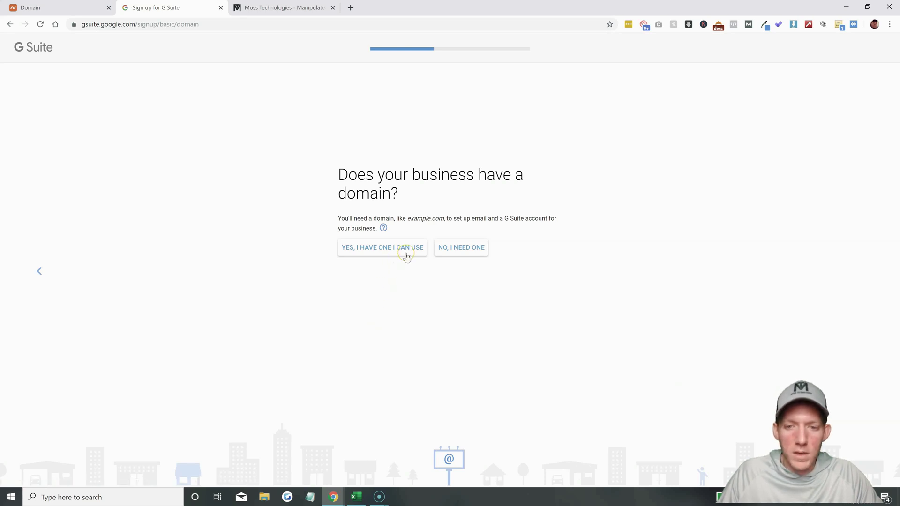
# Declare an existing domain, enter mosstechnologies.co, and confirm it for the account
pyautogui.click(457, 250)
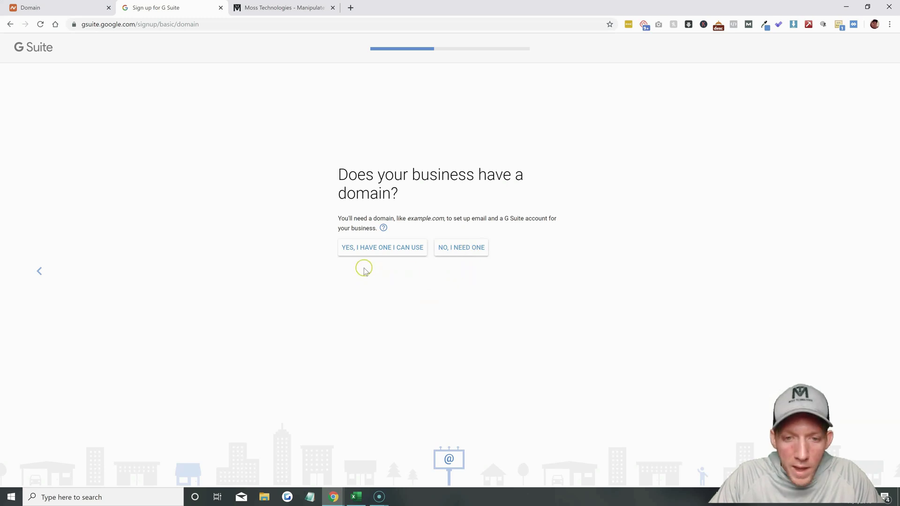
pyautogui.click(370, 251)
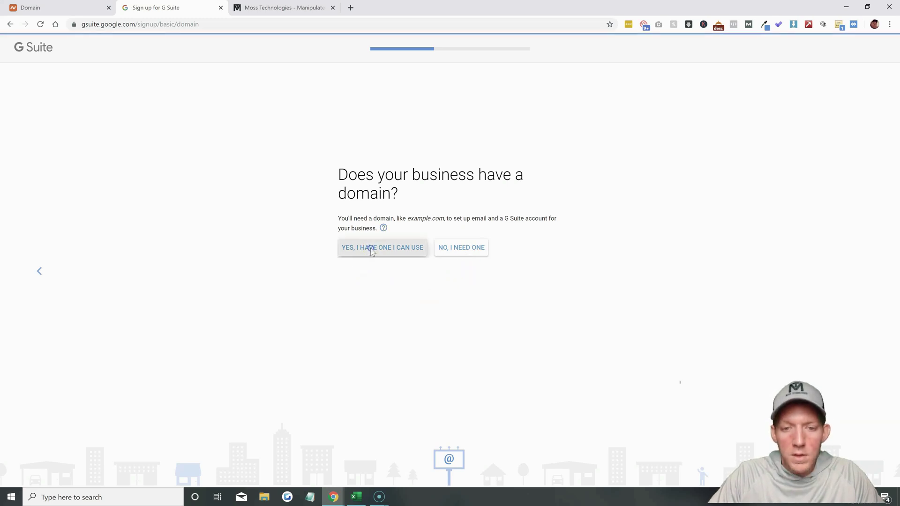
pyautogui.click(369, 252)
pyautogui.write('mosstechno')
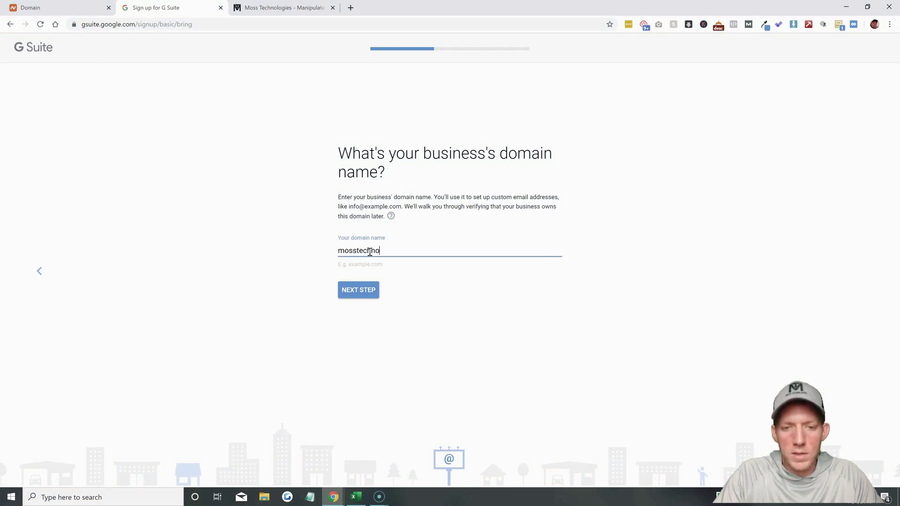
pyautogui.write('logies.o')
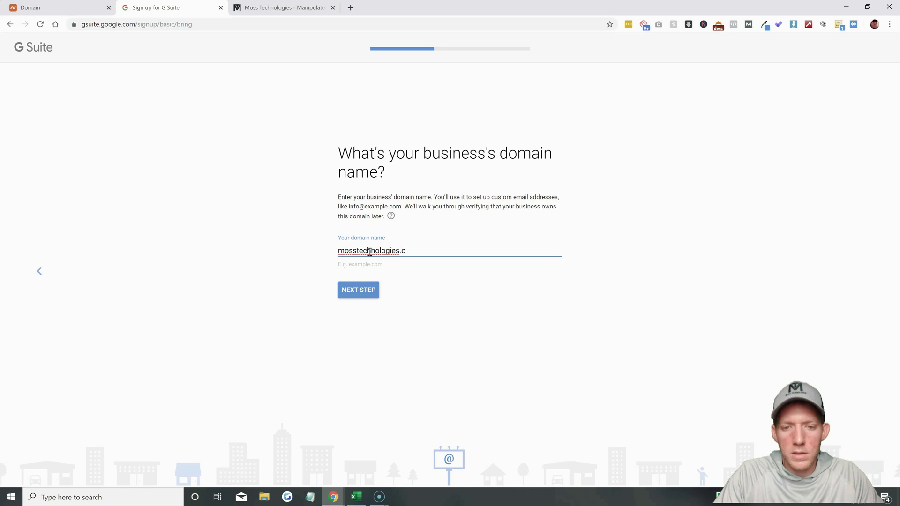
pyautogui.press('BackSpace')
pyautogui.write('co')
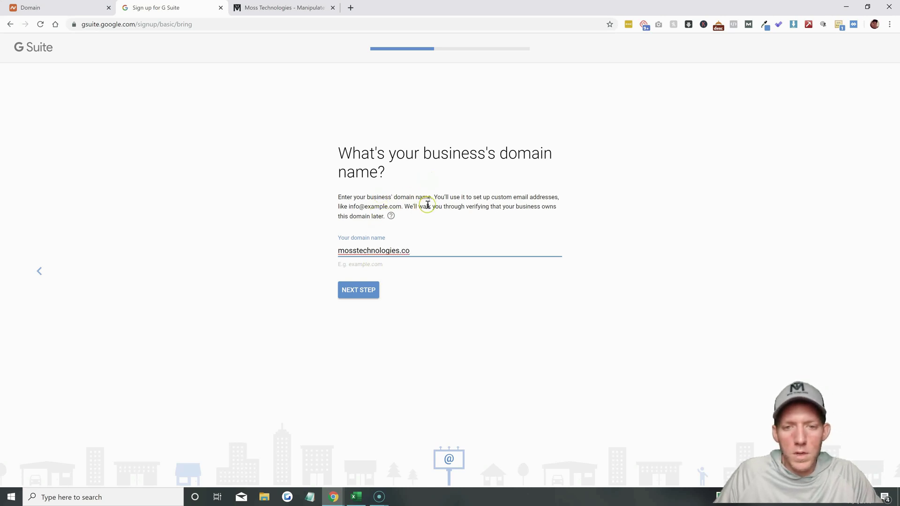
pyautogui.click(364, 292)
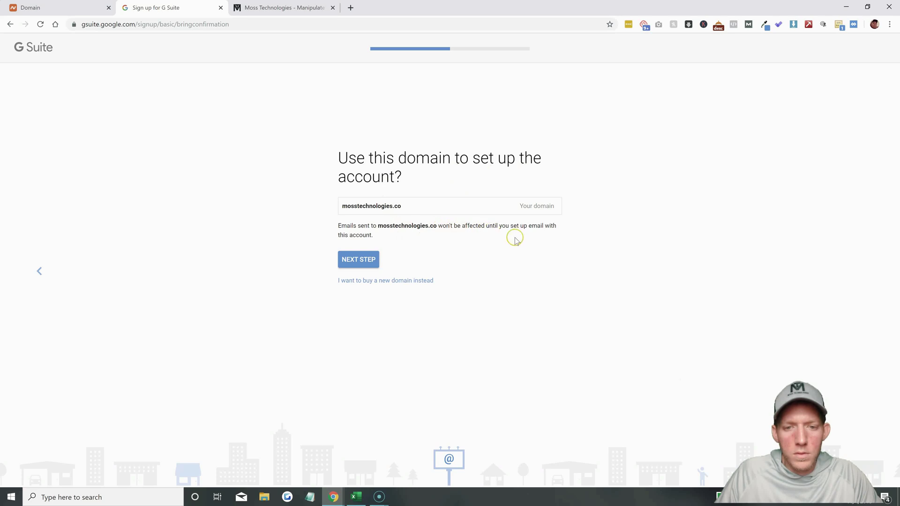
pyautogui.click(360, 261)
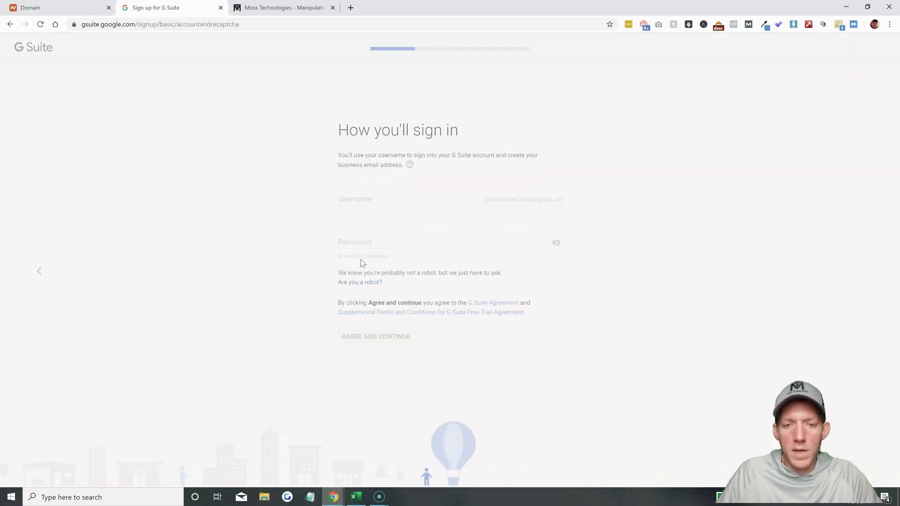
# Enter the account username, correcting a typo, and the account password
pyautogui.click(402, 186)
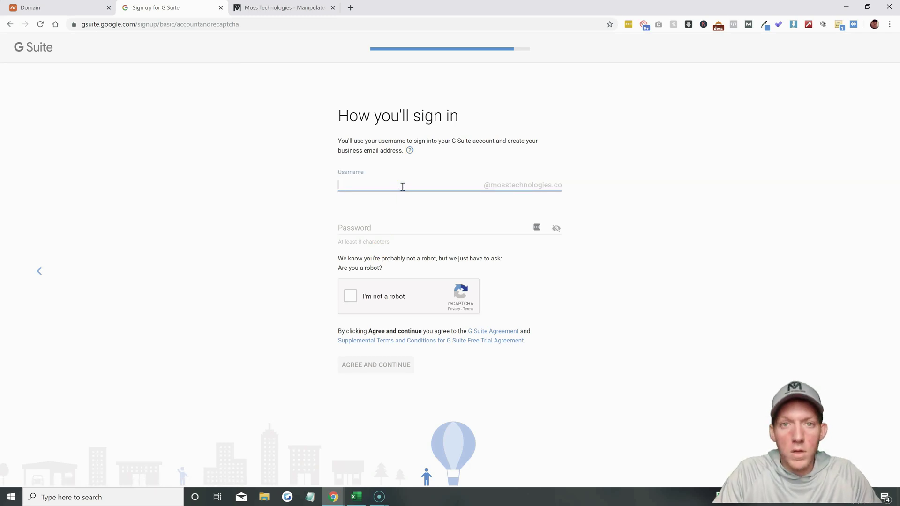
pyautogui.write('sons')
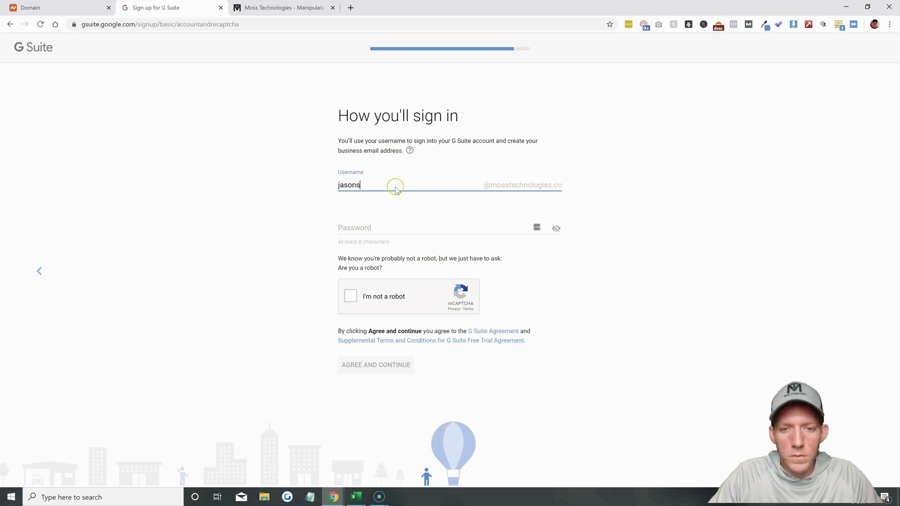
pyautogui.press('BackSpace')
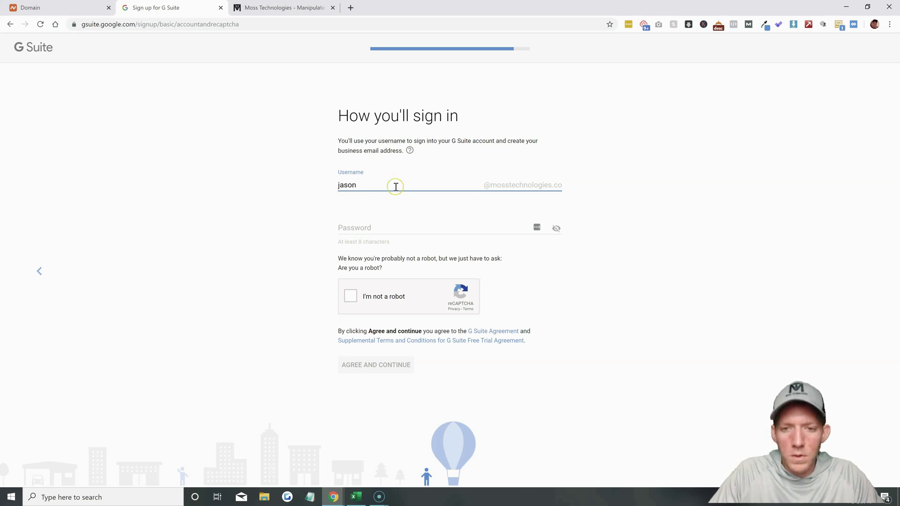
pyautogui.click(391, 228)
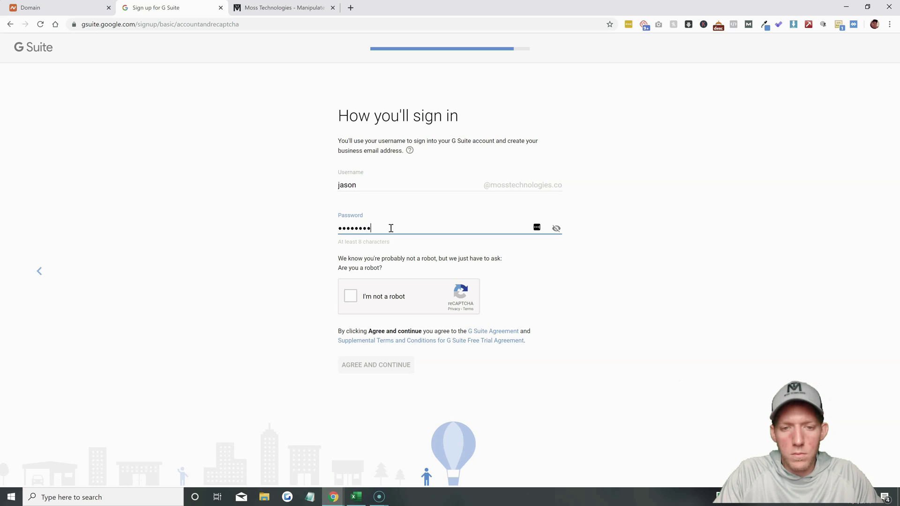
# Tick 'I'm not a robot' and agree to the terms to create the account
pyautogui.click(352, 296)
pyautogui.click(376, 374)
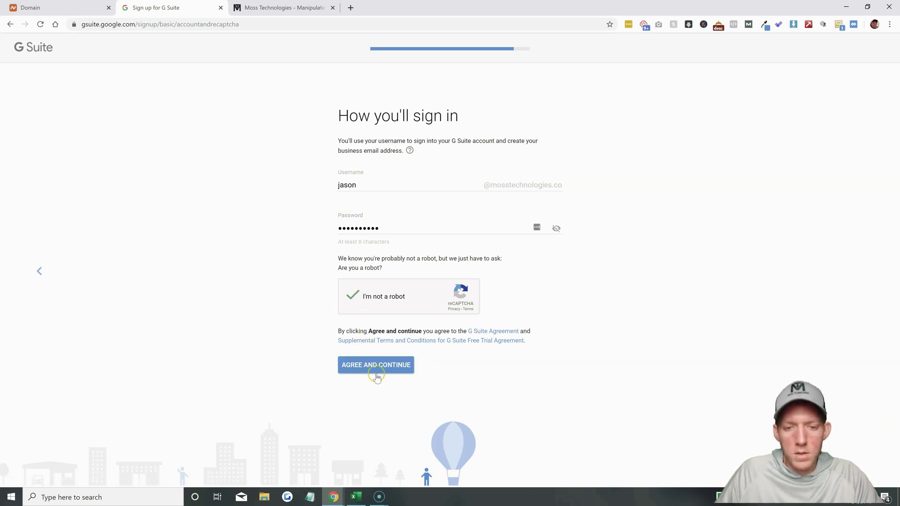
pyautogui.click(379, 371)
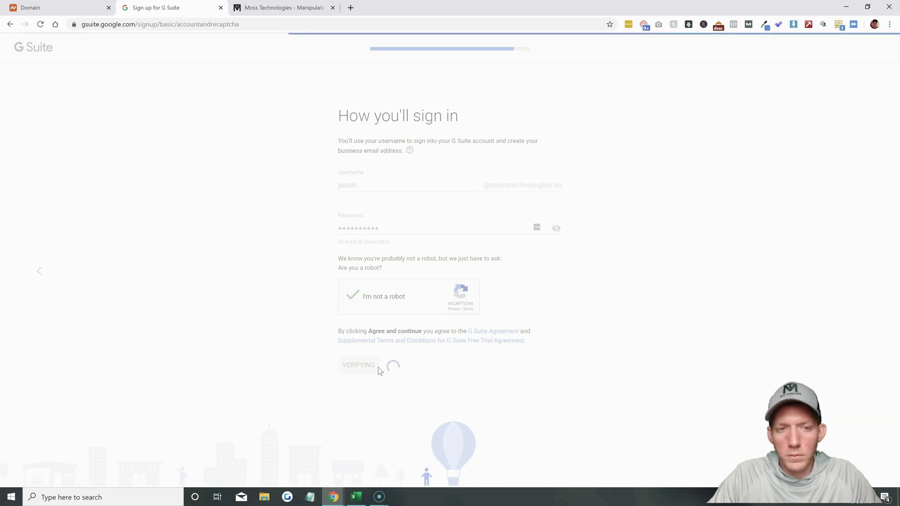
pyautogui.click(329, 238)
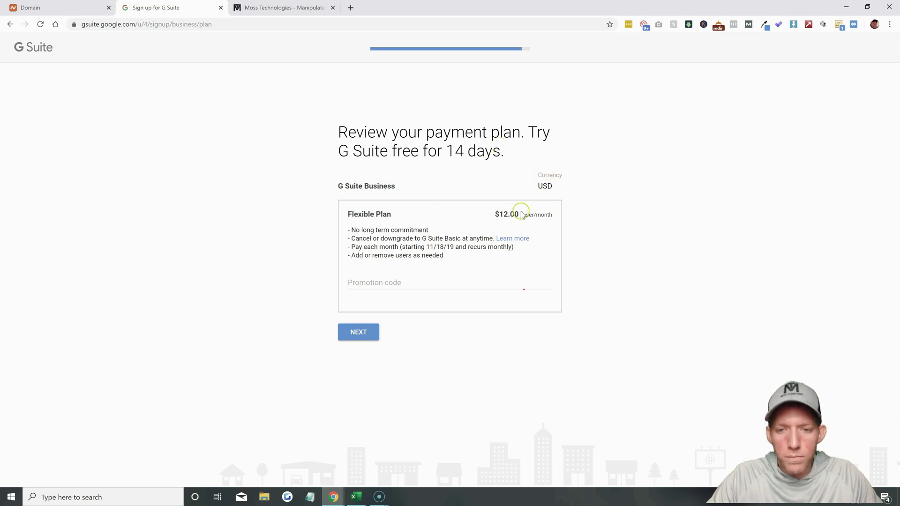
# Review the Flexible Plan's $12.00 price and details, then continue to checkout
pyautogui.doubleClick(501, 214)
pyautogui.moveTo(532, 216); pyautogui.dragTo(558, 221)
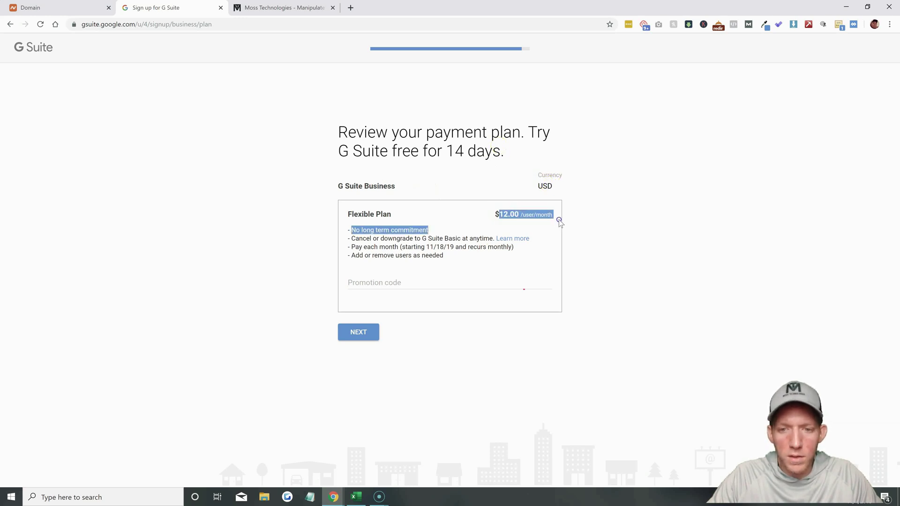
pyautogui.click(558, 221)
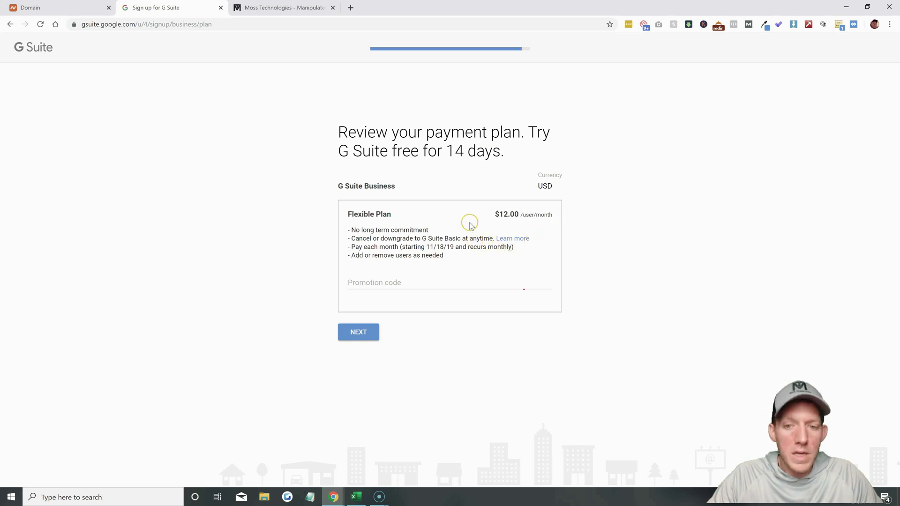
pyautogui.moveTo(422, 239); pyautogui.dragTo(469, 240)
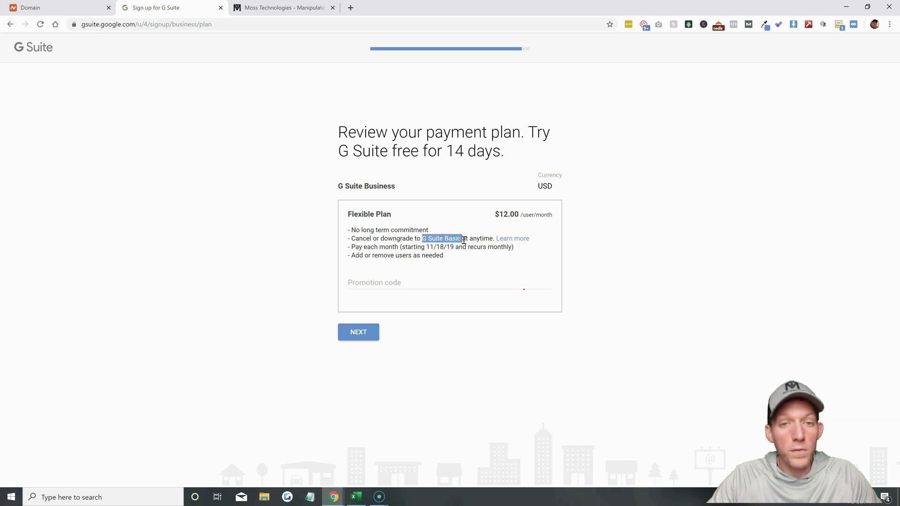
pyautogui.moveTo(476, 257); pyautogui.dragTo(513, 214)
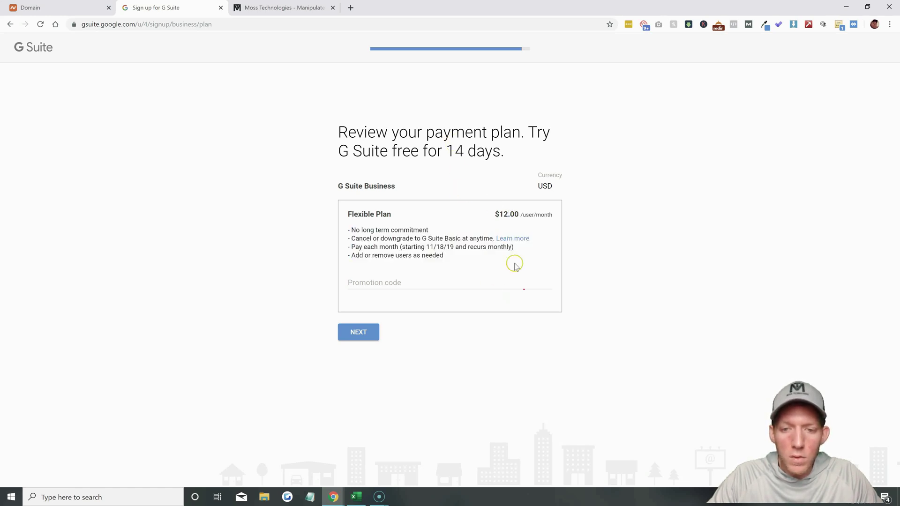
pyautogui.click(356, 333)
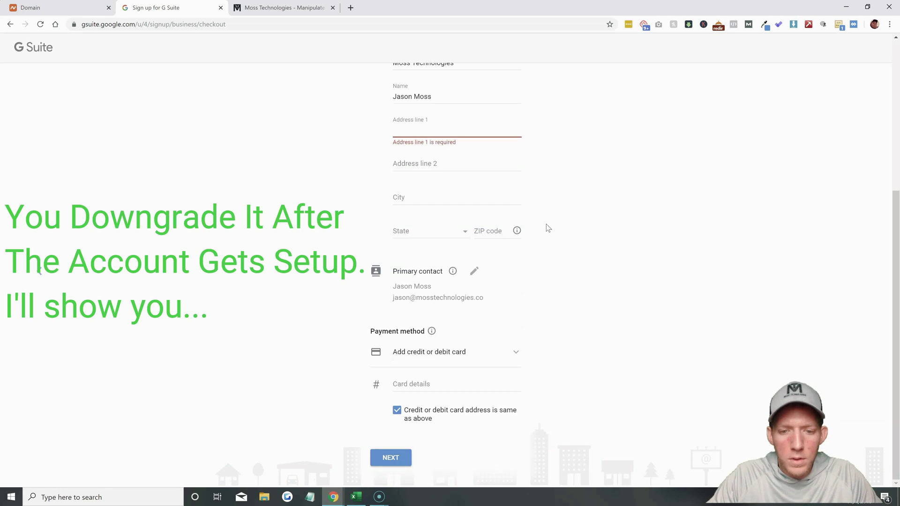
# Fill the business address from the suggested address and submit the checkout details
pyautogui.scroll(4, 547, 223)
pyautogui.scroll(1, 546, 224)
pyautogui.scroll(-1, 546, 224)
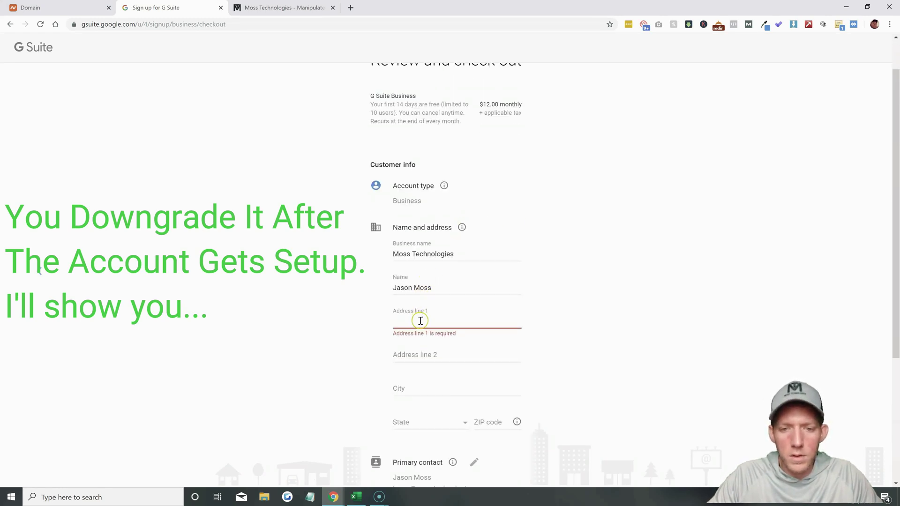
pyautogui.scroll(-2, 420, 321)
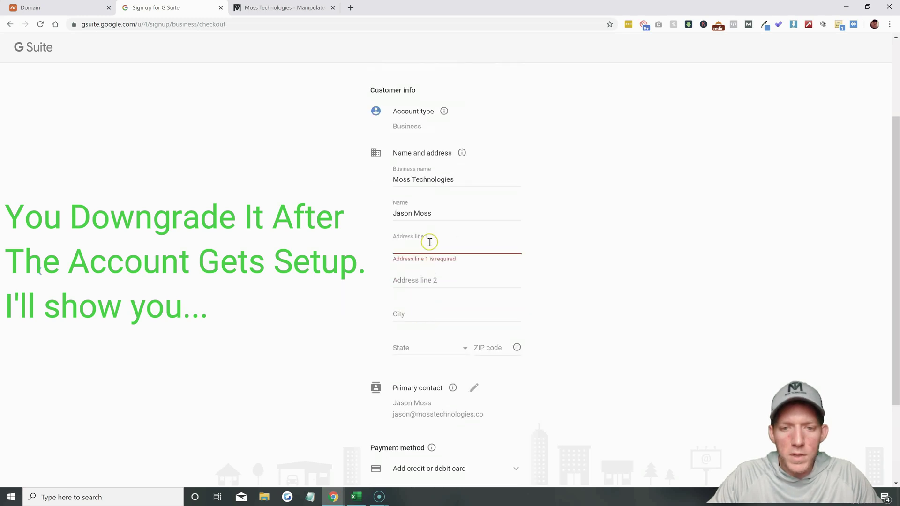
pyautogui.click(429, 246)
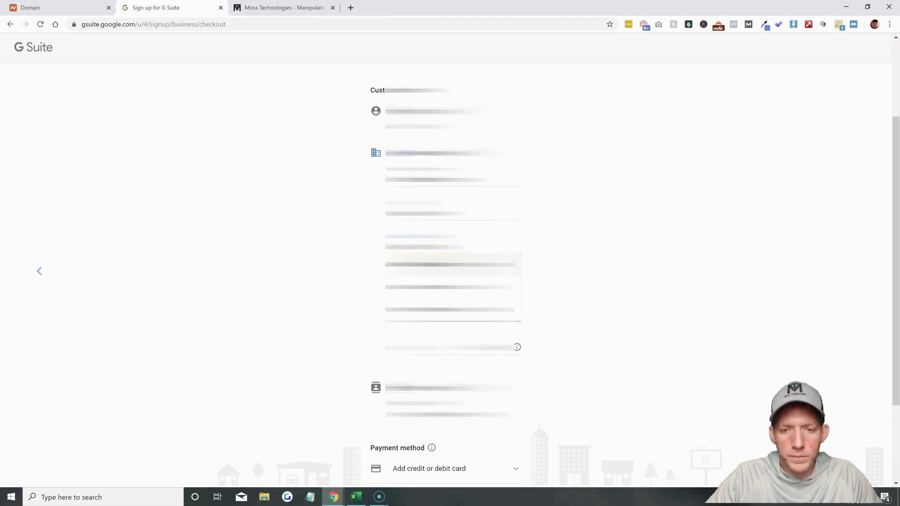
pyautogui.click(450, 264)
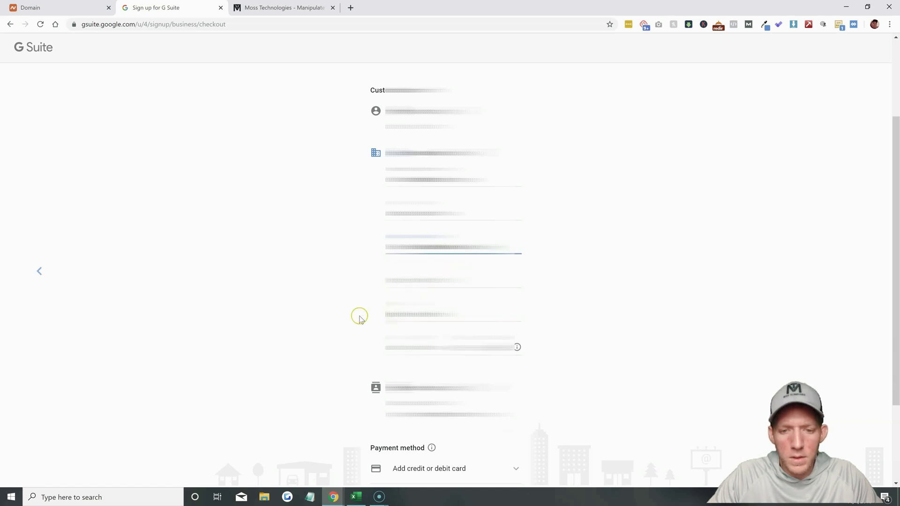
pyautogui.scroll(-3, 360, 318)
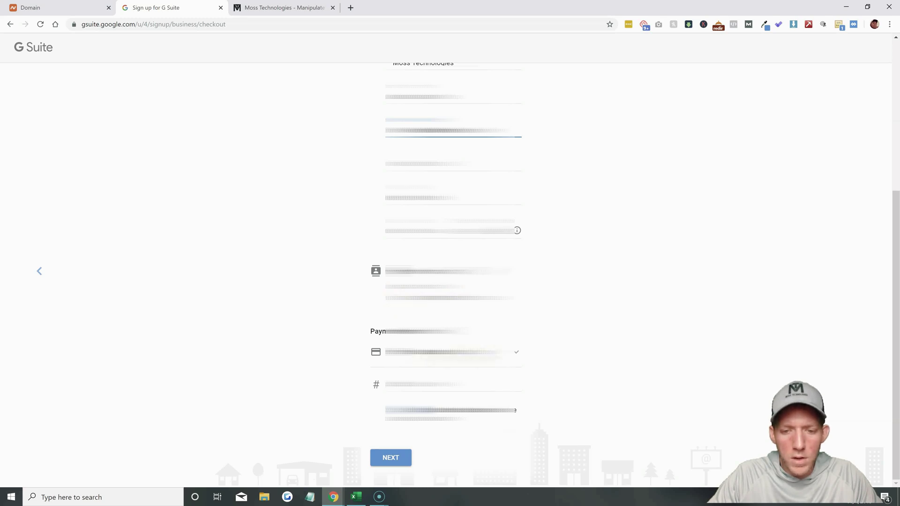
pyautogui.press('Return')
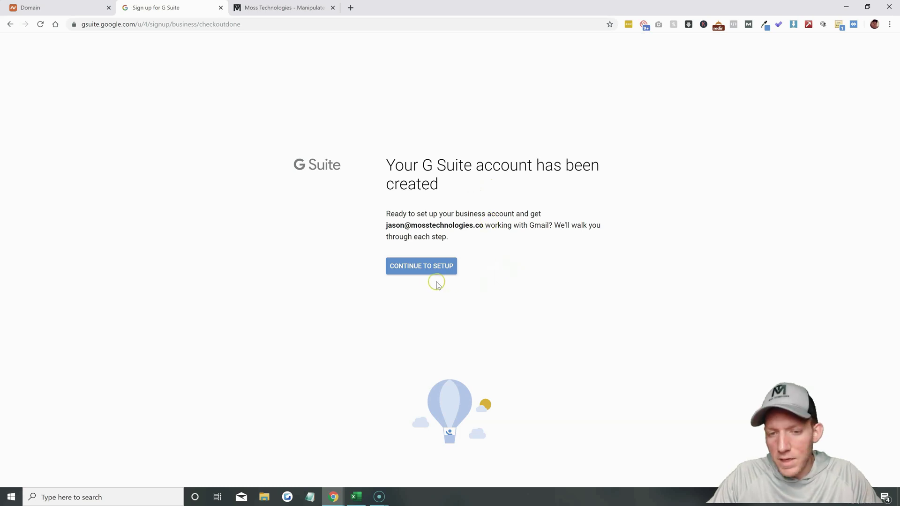
# Continue into setup and get past the Welcome to the Admin Console dialog
pyautogui.click(425, 268)
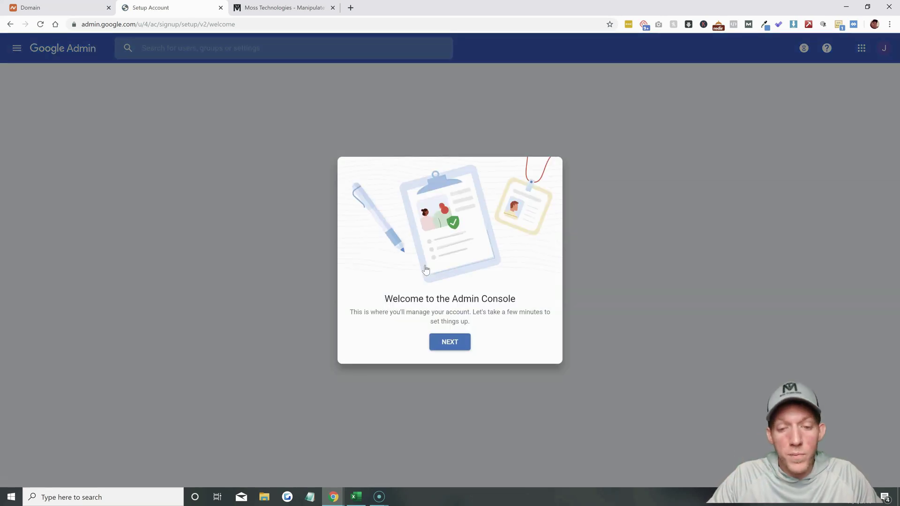
pyautogui.click(450, 342)
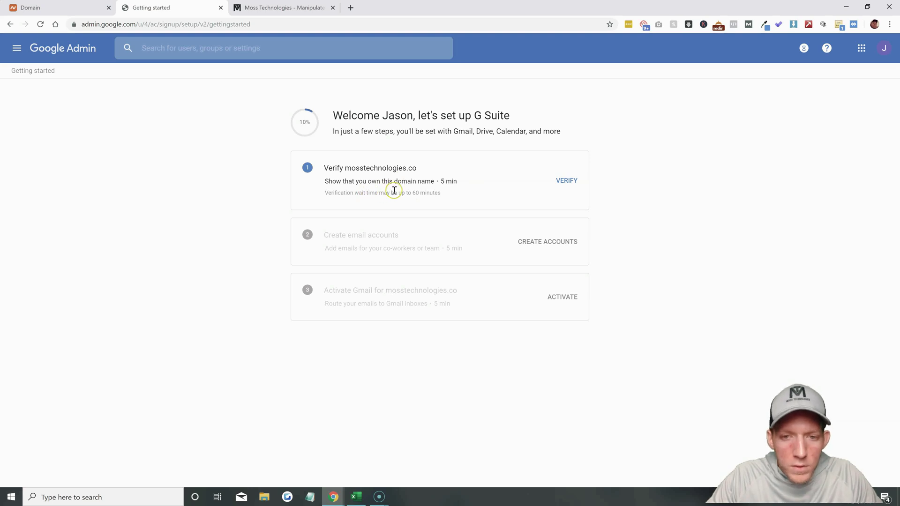
# Verify mosstechnologies.co using the TXT record method and continue to Namecheap instructions
pyautogui.click(565, 182)
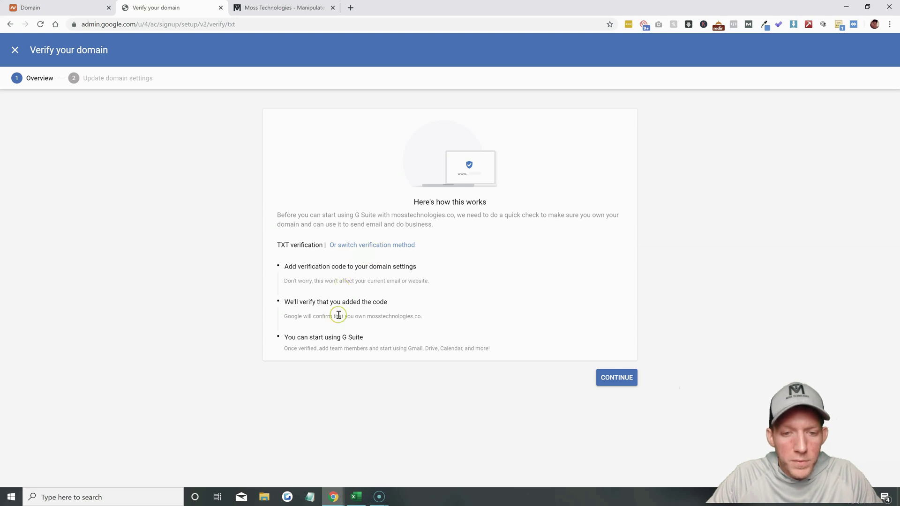
pyautogui.click(374, 244)
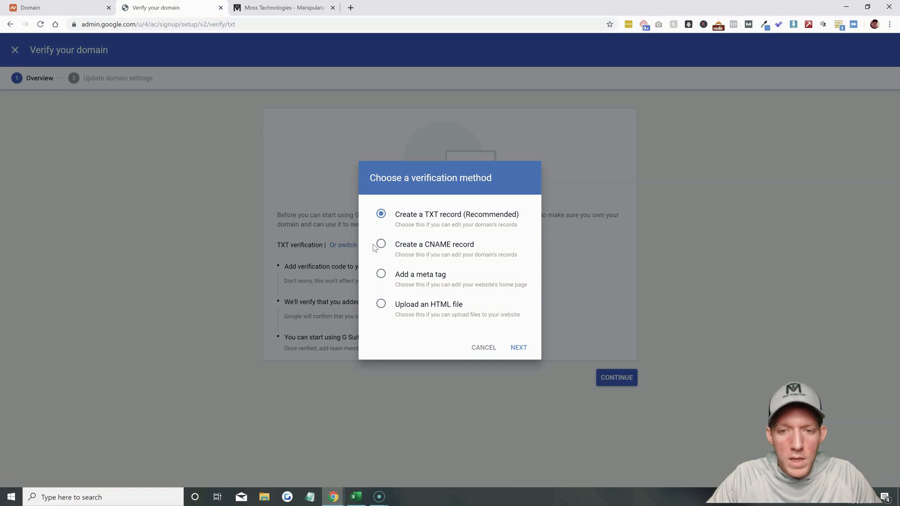
pyautogui.click(432, 259)
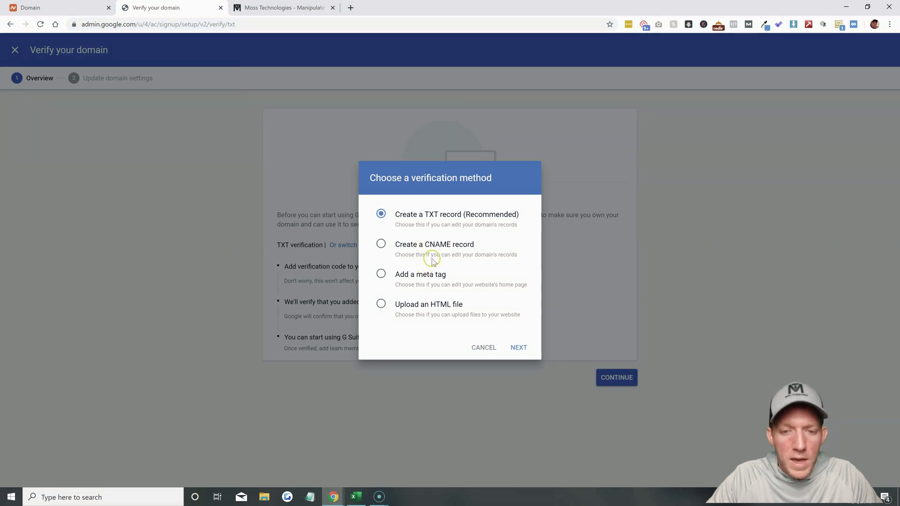
pyautogui.click(487, 348)
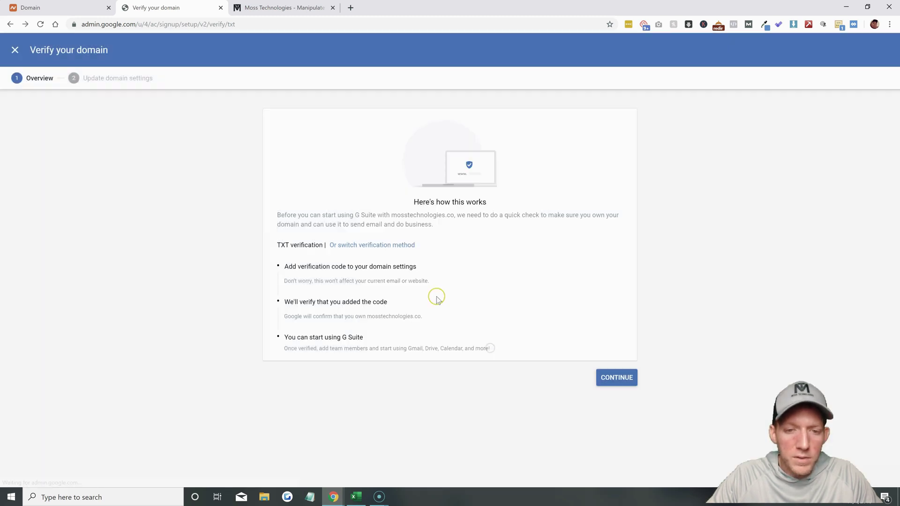
pyautogui.click(437, 215)
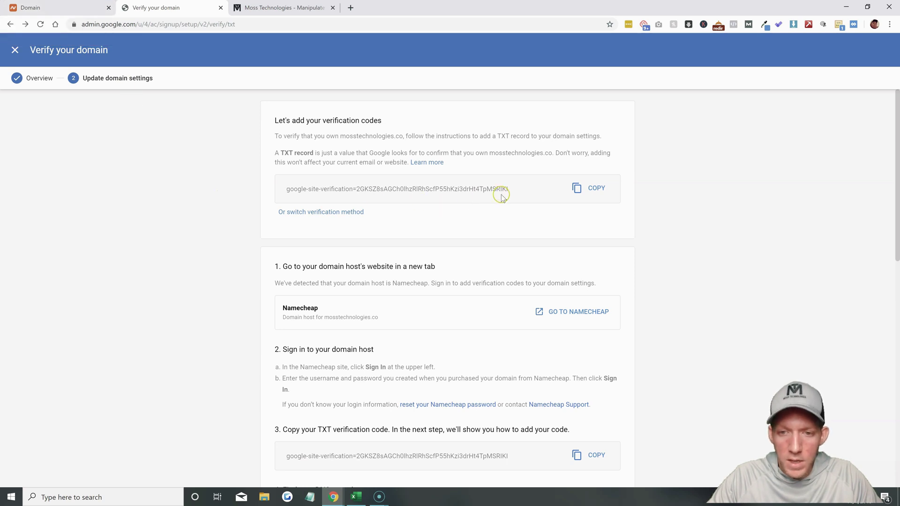
# Copy the google-site-verification TXT code and read through the Namecheap DNS instructions for mosstechnologies.co
pyautogui.click(595, 191)
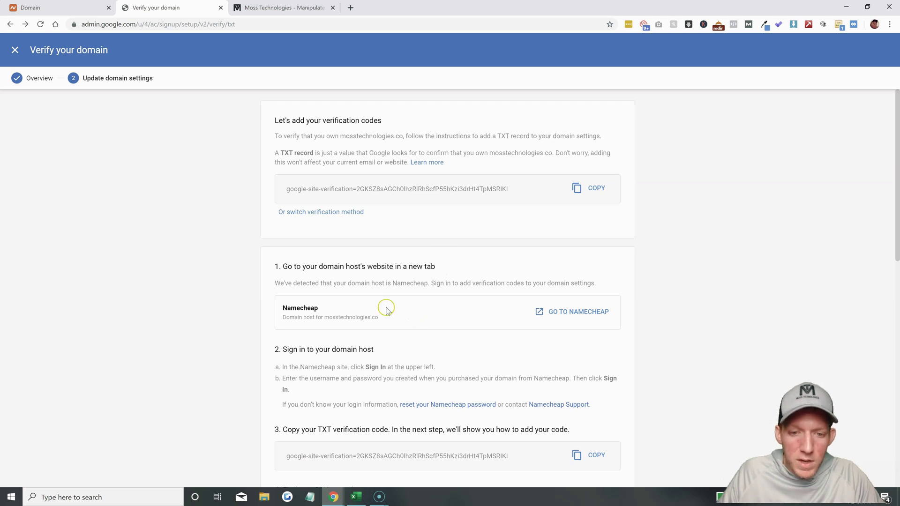
pyautogui.moveTo(326, 317); pyautogui.dragTo(379, 317)
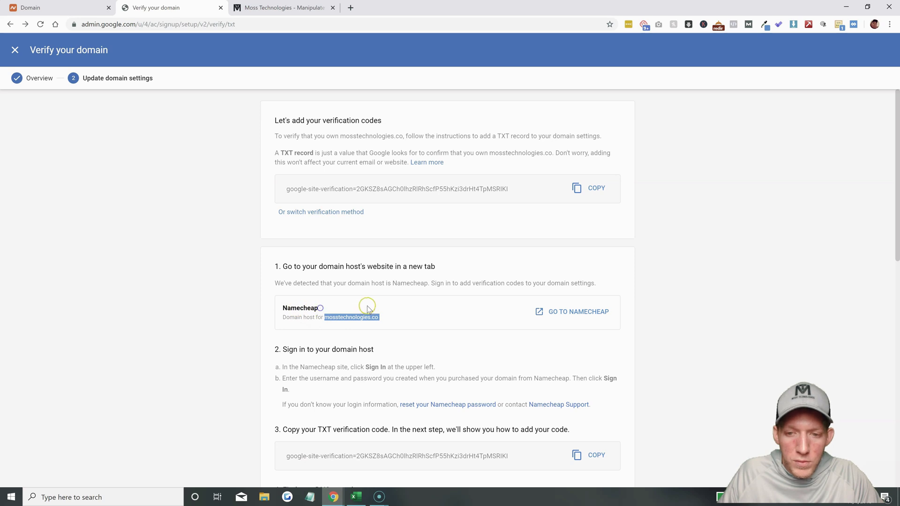
pyautogui.scroll(-1, 421, 313)
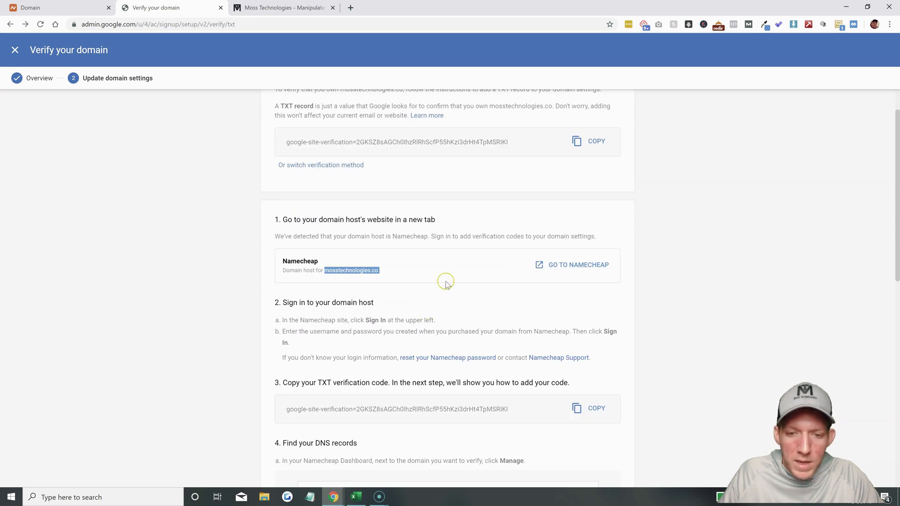
pyautogui.scroll(-2, 446, 285)
pyautogui.scroll(2, 446, 284)
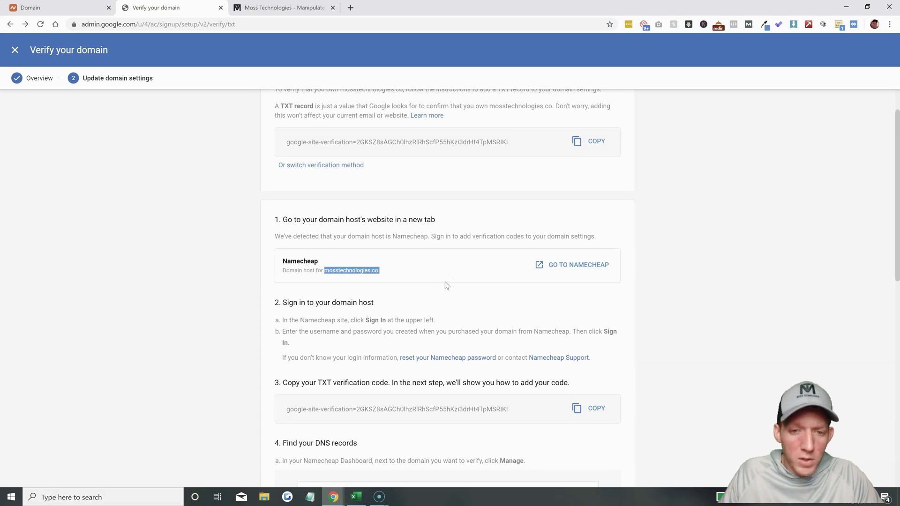
pyautogui.scroll(-1, 446, 282)
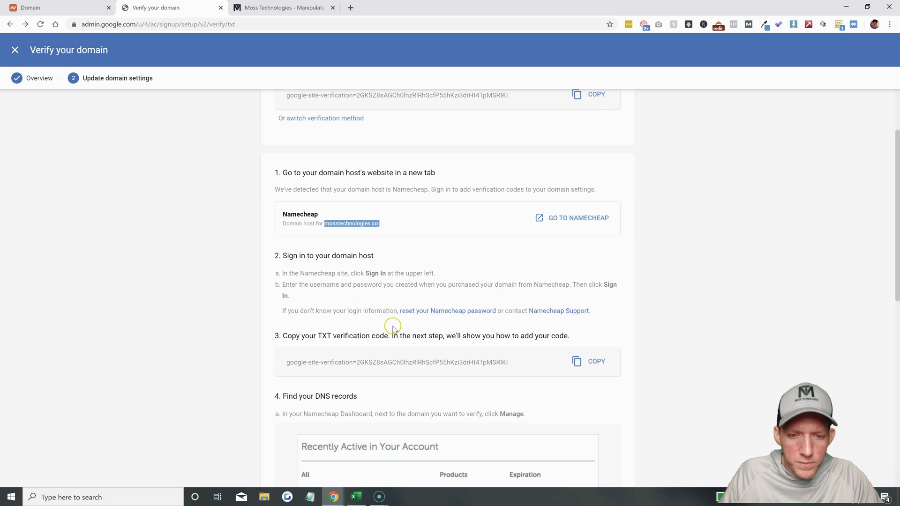
pyautogui.scroll(2, 473, 285)
pyautogui.click(473, 286)
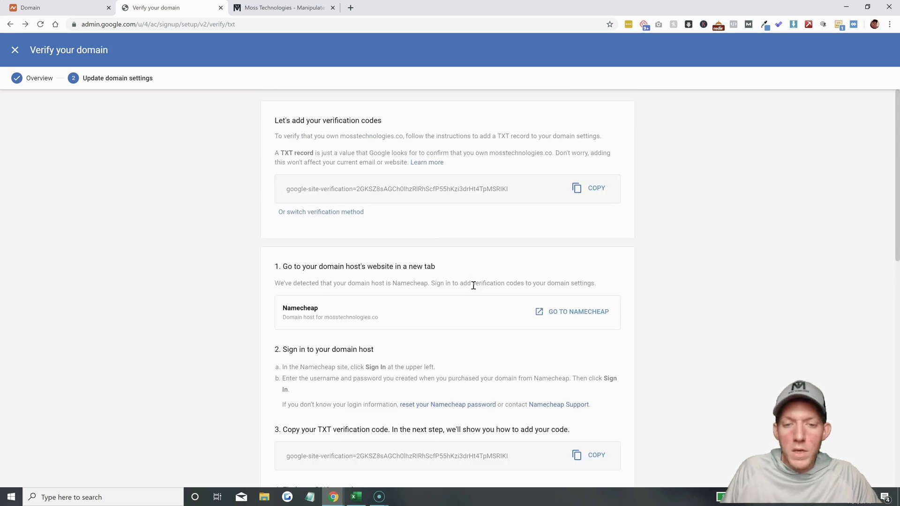
pyautogui.scroll(-1, 471, 307)
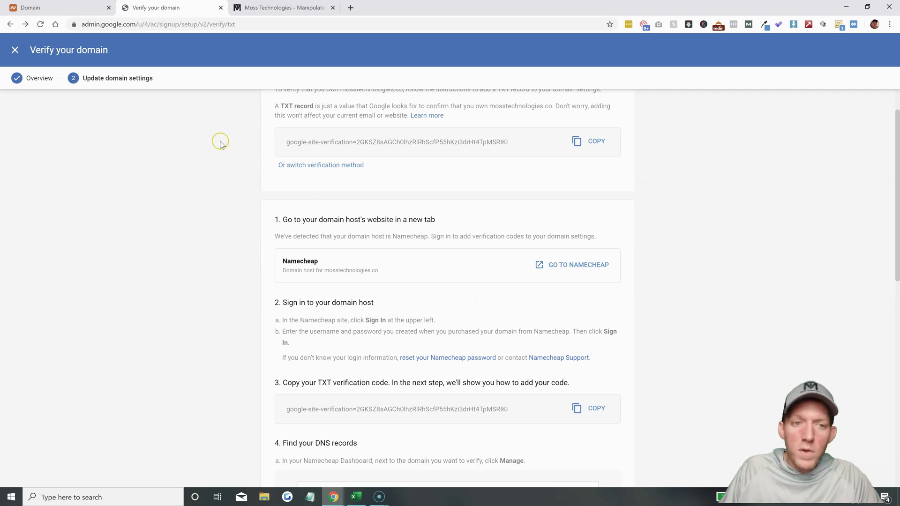
# Go to the Advanced DNS settings page for mosstechnologies.co in Namecheap
pyautogui.click(50, 11)
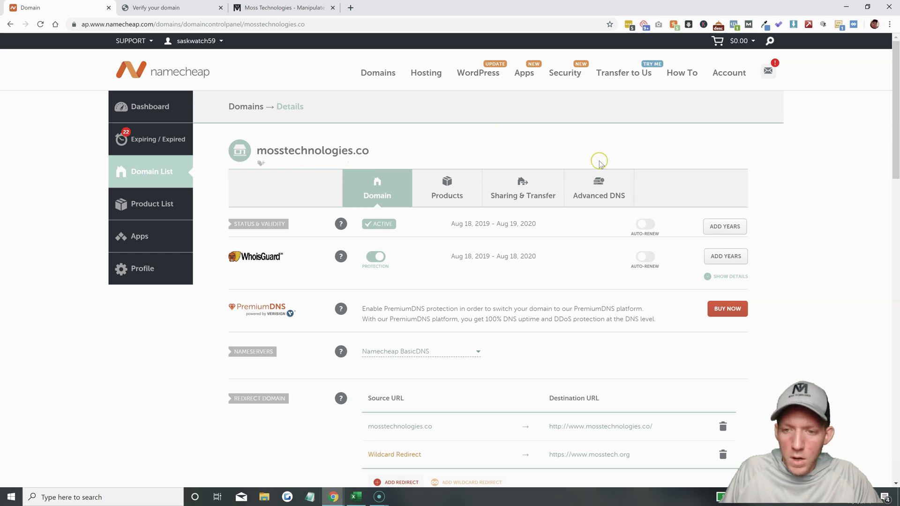
pyautogui.click(603, 196)
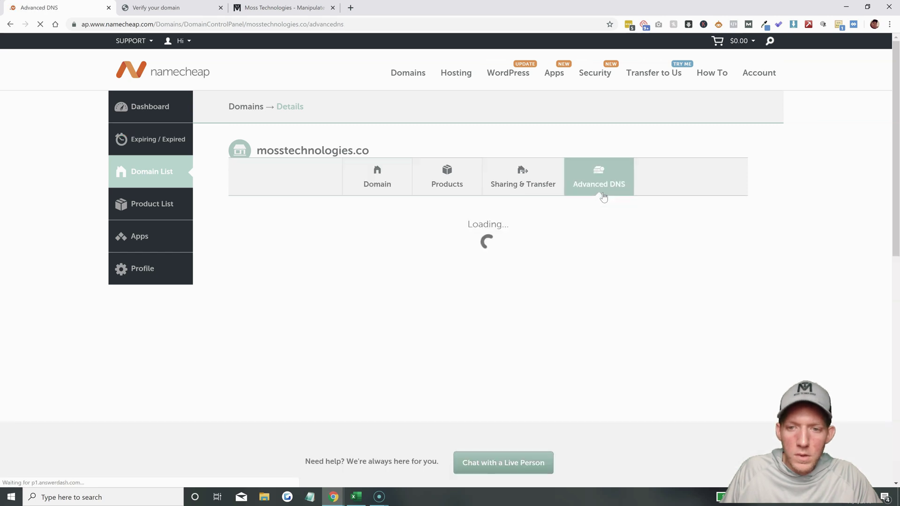
pyautogui.click(602, 199)
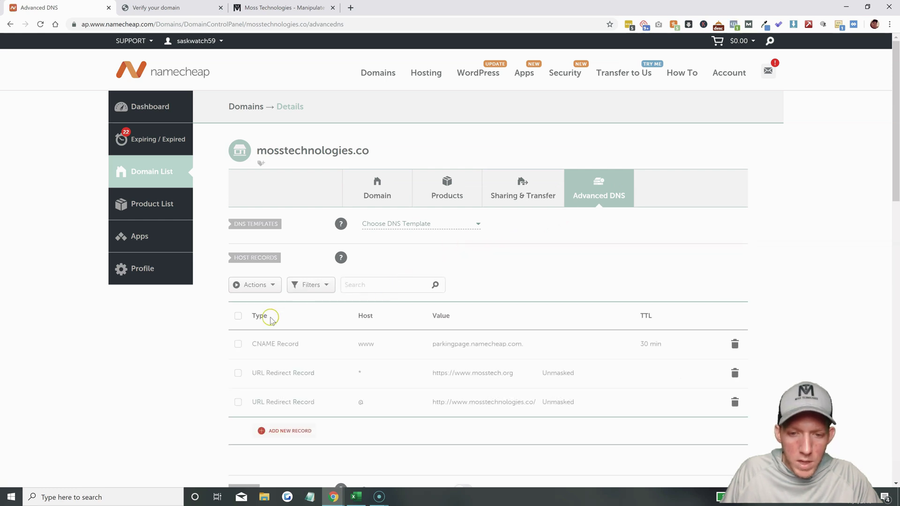
pyautogui.scroll(-4, 206, 326)
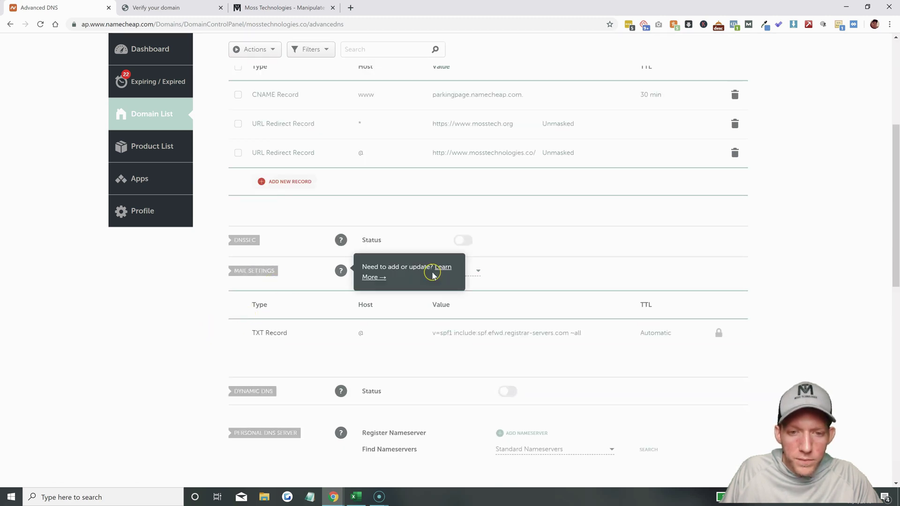
# Set Mail Settings to Gmail and save the changes
pyautogui.click(478, 272)
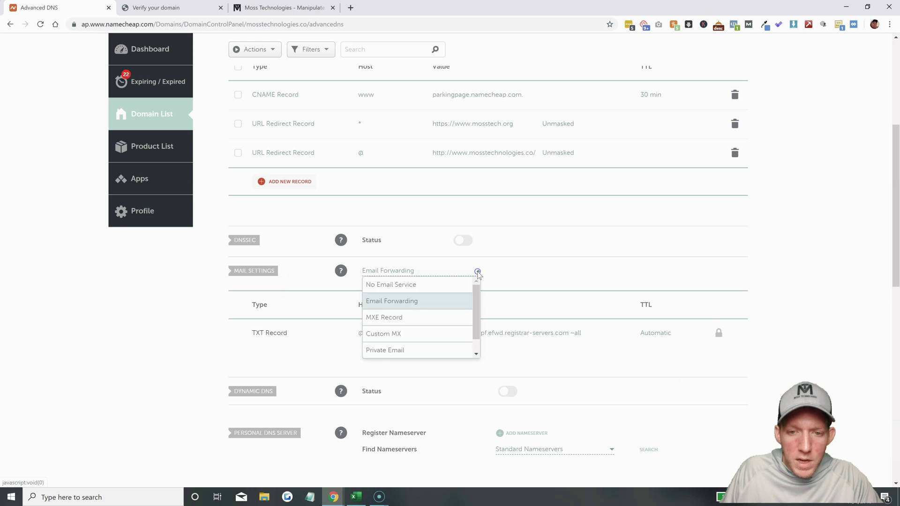
pyautogui.scroll(-1, 478, 296)
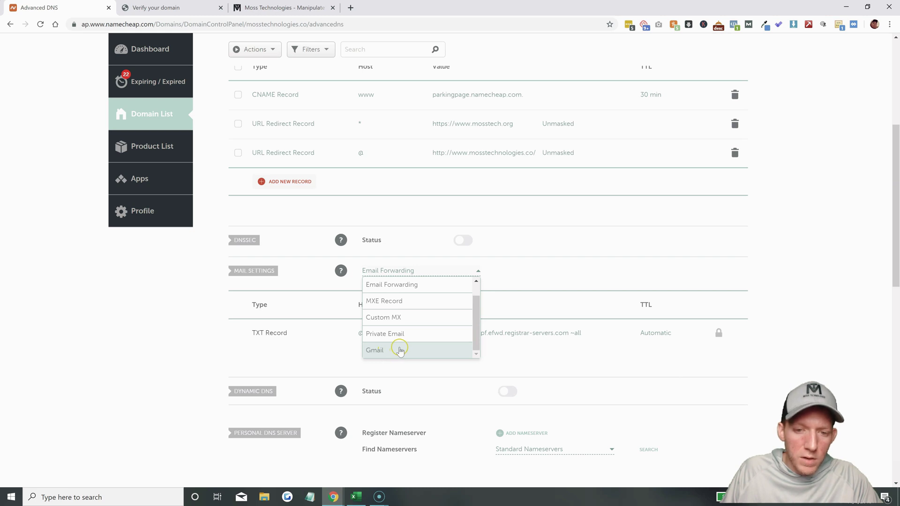
pyautogui.scroll(1, 401, 349)
pyautogui.scroll(-1, 396, 351)
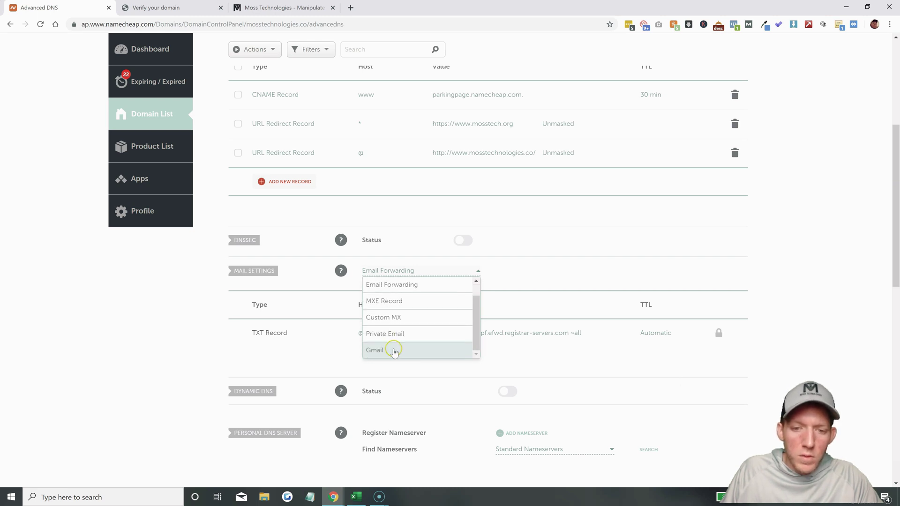
pyautogui.click(388, 354)
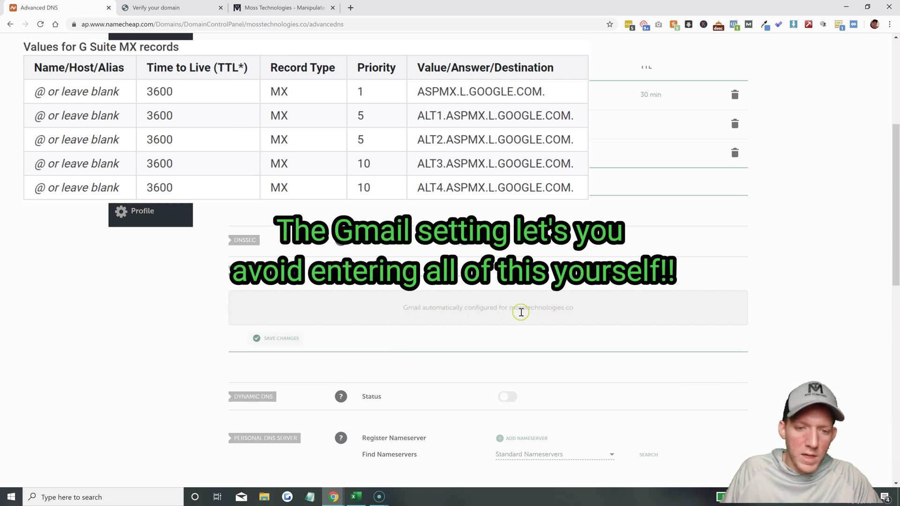
pyautogui.click(276, 339)
pyautogui.scroll(1, 206, 315)
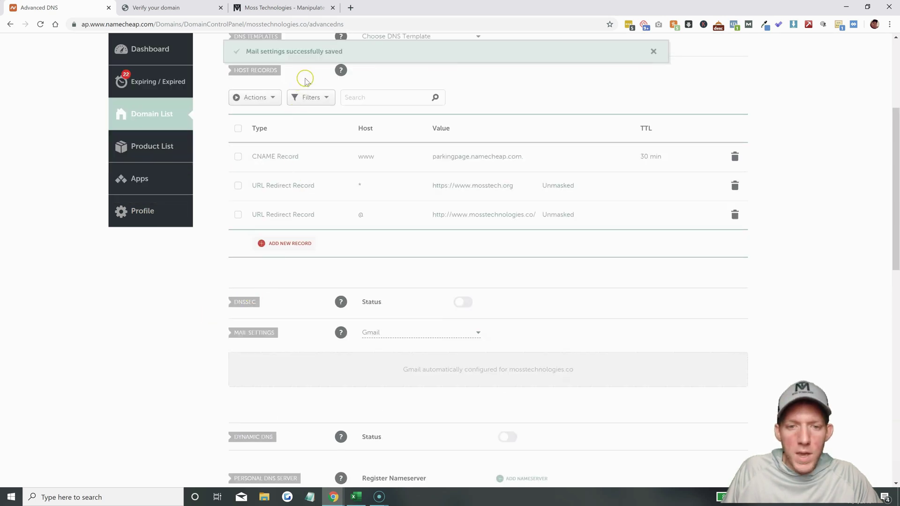
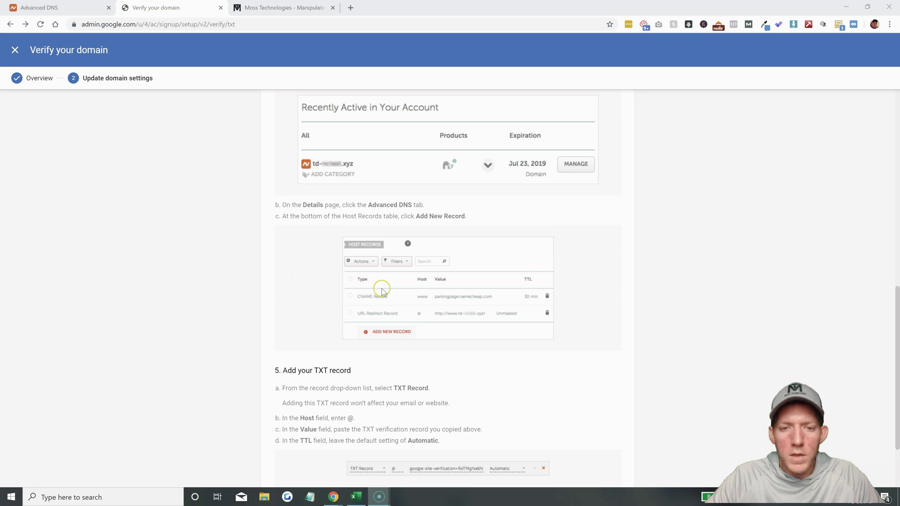
# Scroll the Verify your domain wizard to Namecheap's 'Add your TXT record' instructions and verification code
pyautogui.scroll(1, 432, 220)
pyautogui.scroll(1, 432, 220)
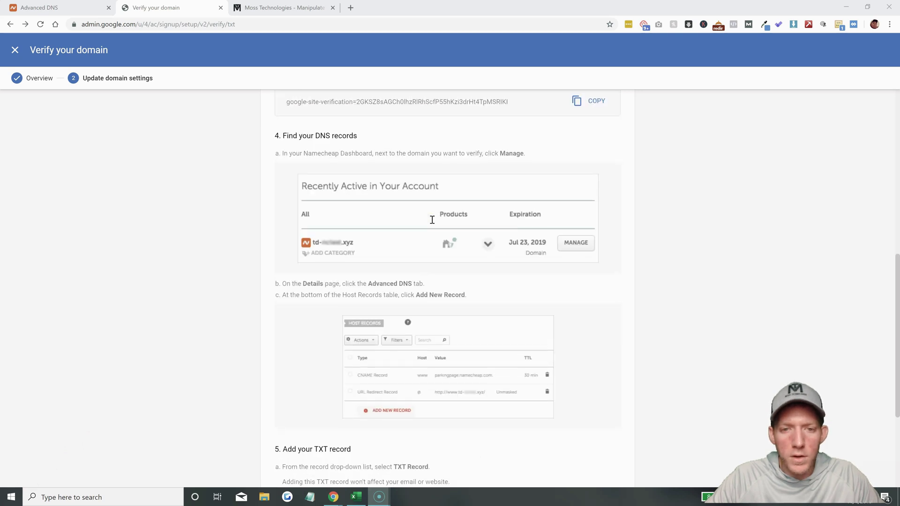
pyautogui.scroll(5, 432, 220)
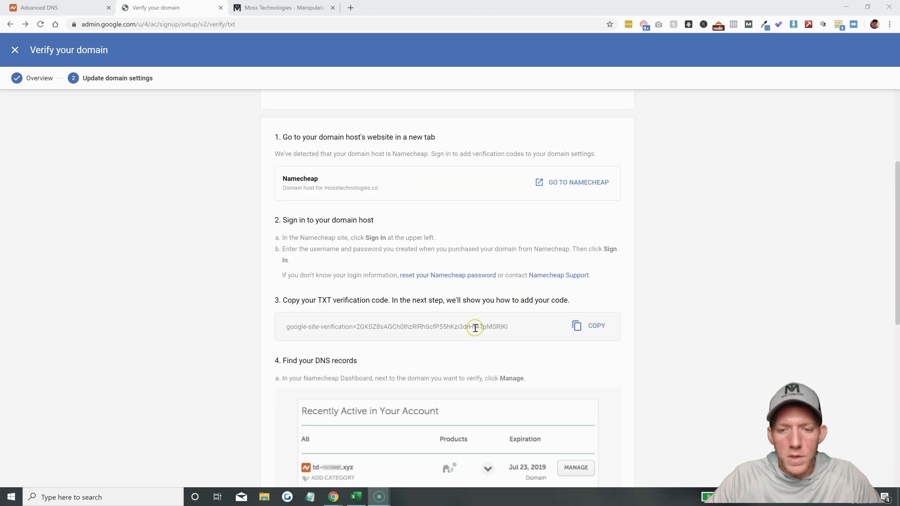
pyautogui.scroll(-6, 477, 364)
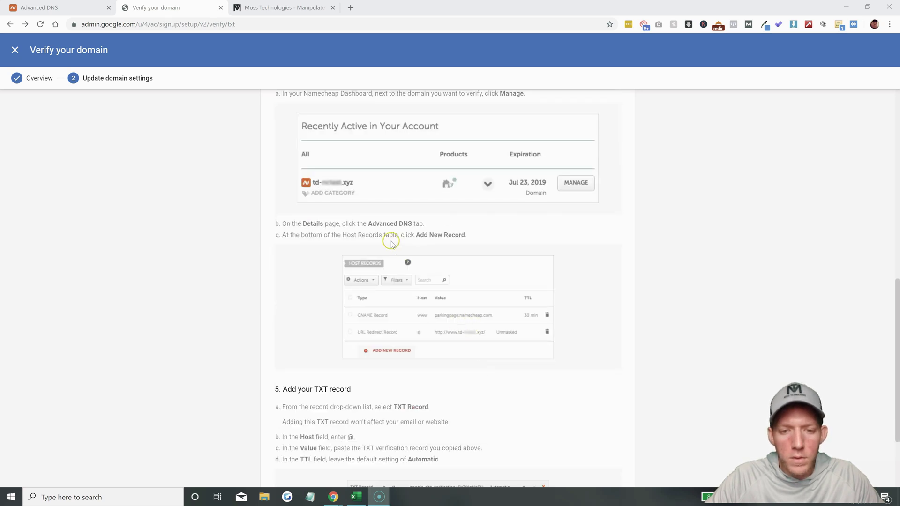
pyautogui.scroll(-1, 442, 320)
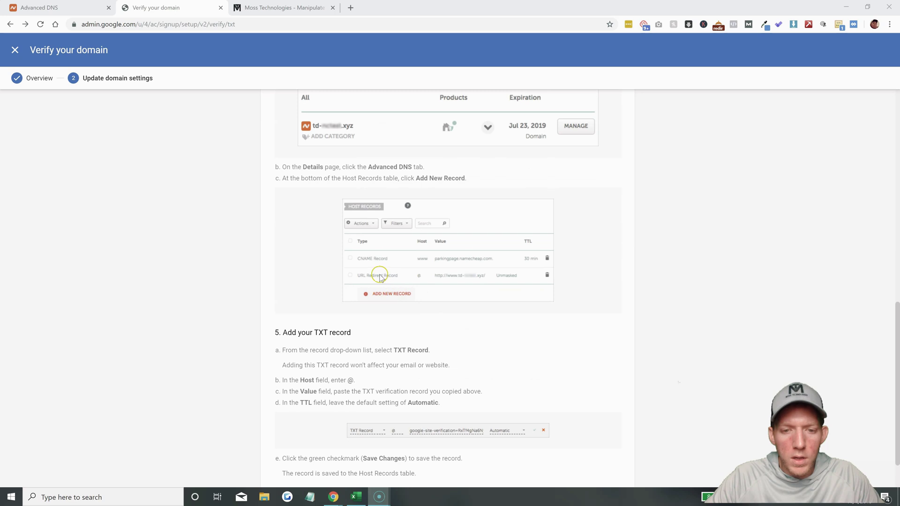
# In mosstechnologies.co's Namecheap DNS settings, add a new record row of type TXT Record
pyautogui.click(75, 7)
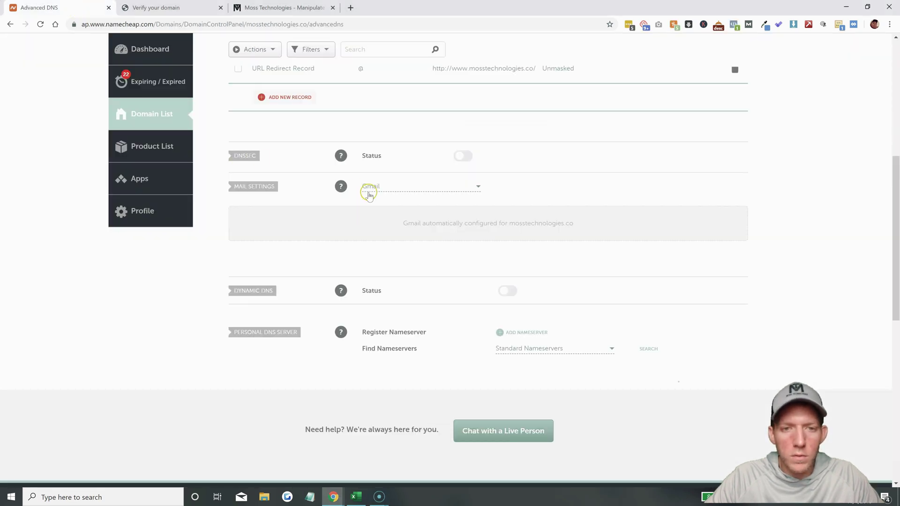
pyautogui.scroll(7, 369, 194)
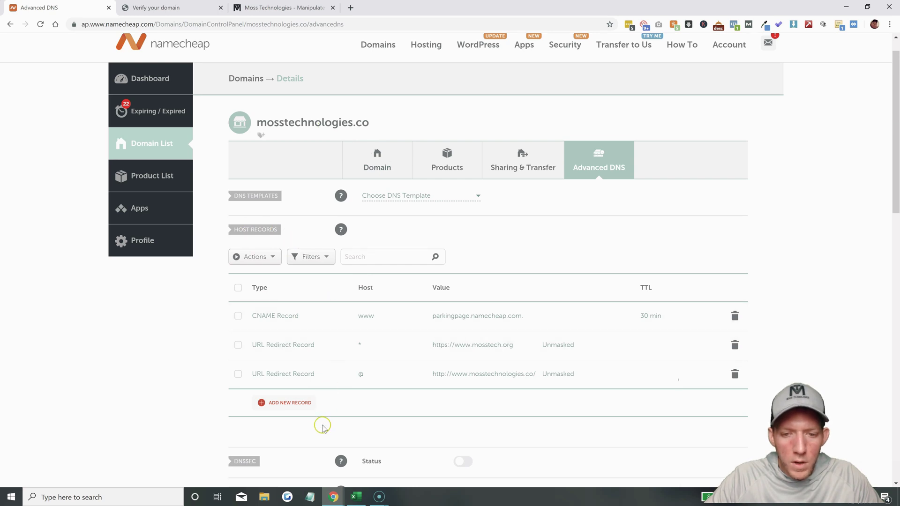
pyautogui.click(284, 402)
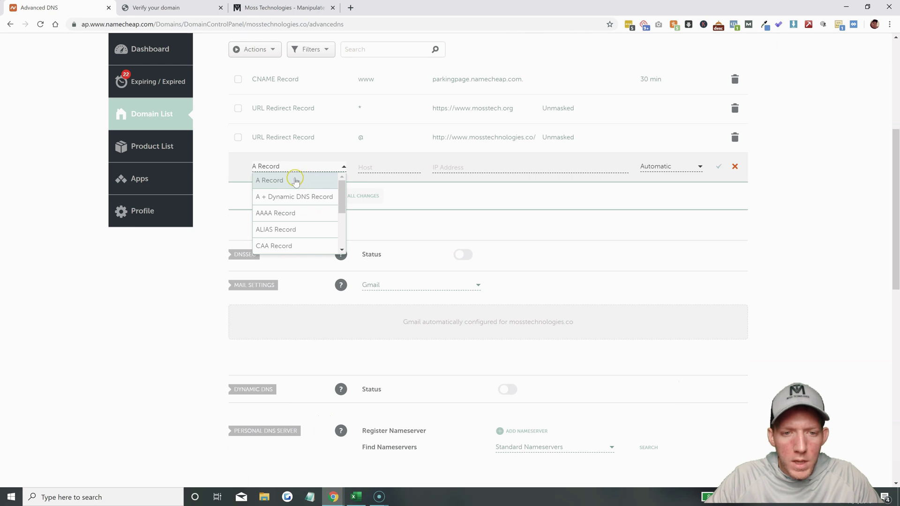
pyautogui.moveTo(341, 188); pyautogui.dragTo(344, 249)
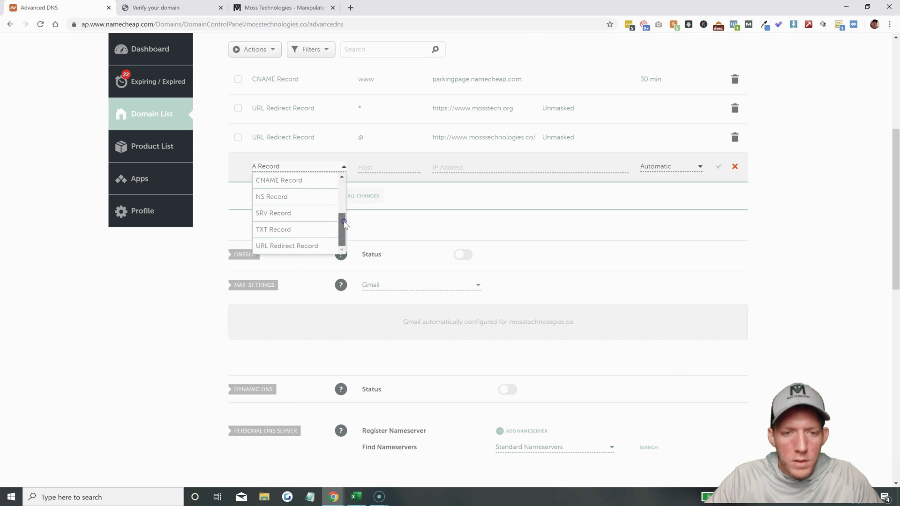
pyautogui.click(286, 229)
# Paste the google-site-verification code as the record's Value, set Host to @, and save it
pyautogui.click(449, 170)
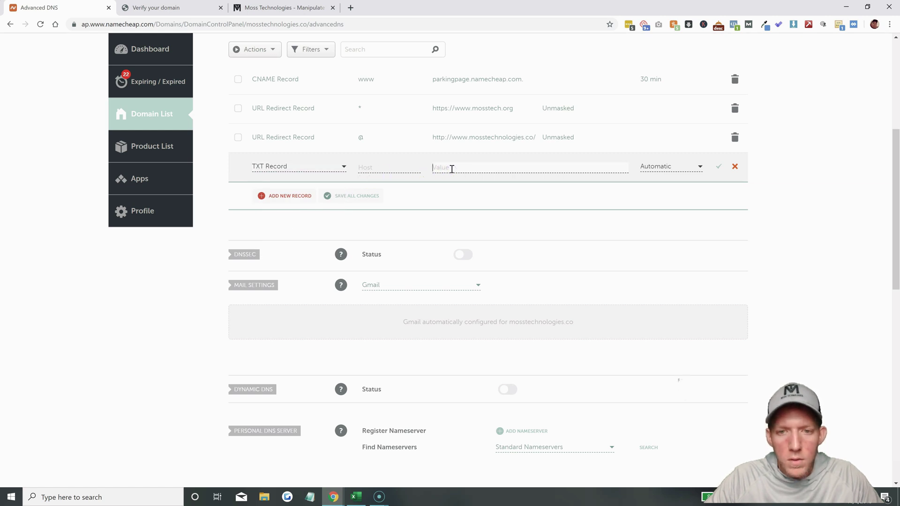
pyautogui.write('google-site-verification=2GKSZ8sAGCh0lhzRlRhScfP55hKzi3drHt4TpMSRIKI')
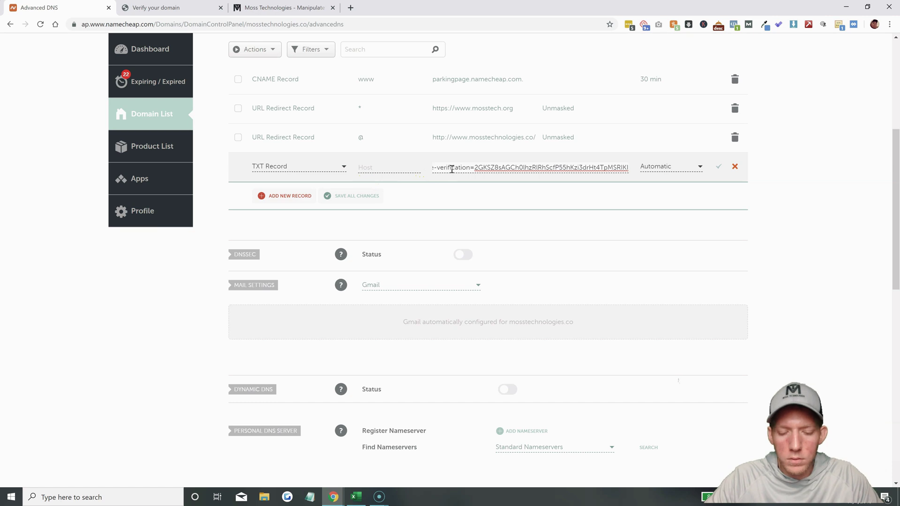
pyautogui.click(383, 168)
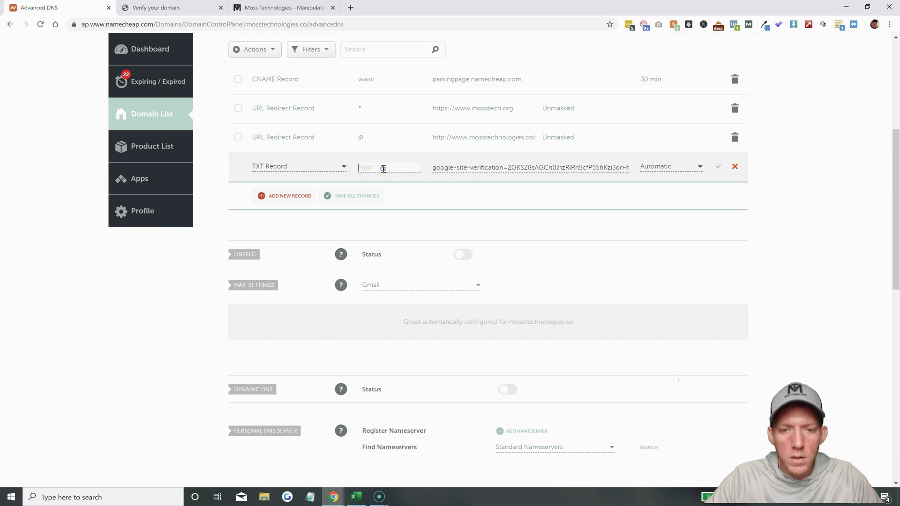
pyautogui.click(189, 9)
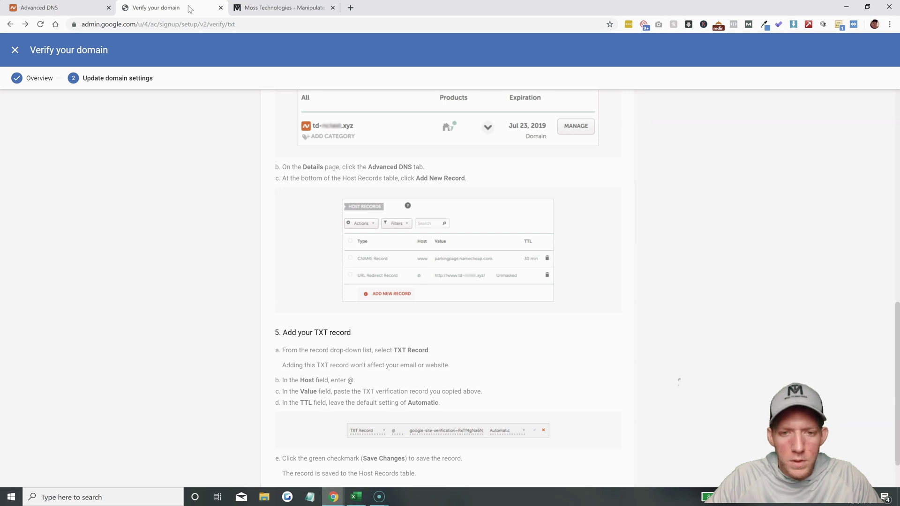
pyautogui.click(103, 5)
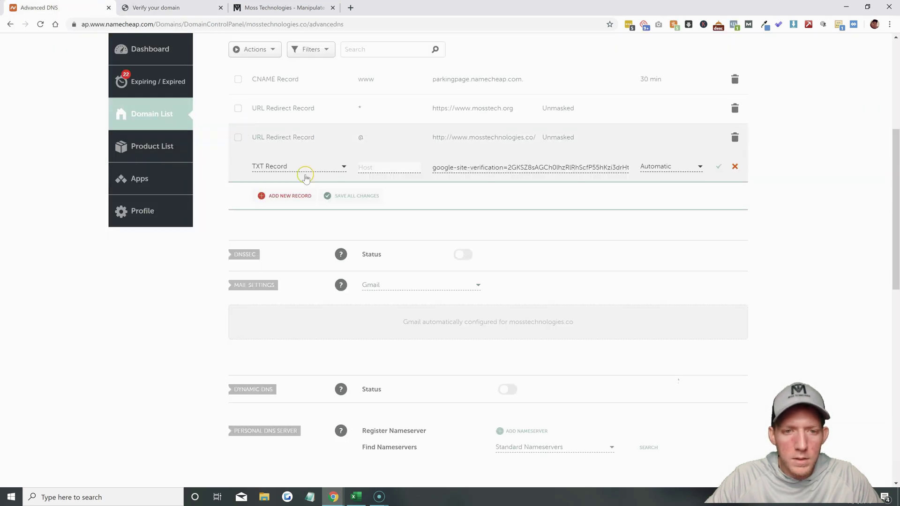
pyautogui.write('@')
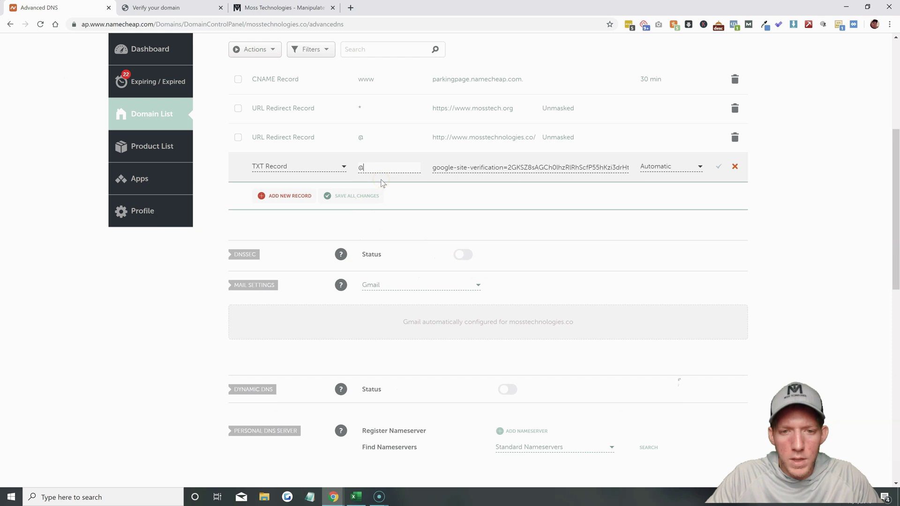
pyautogui.click(718, 166)
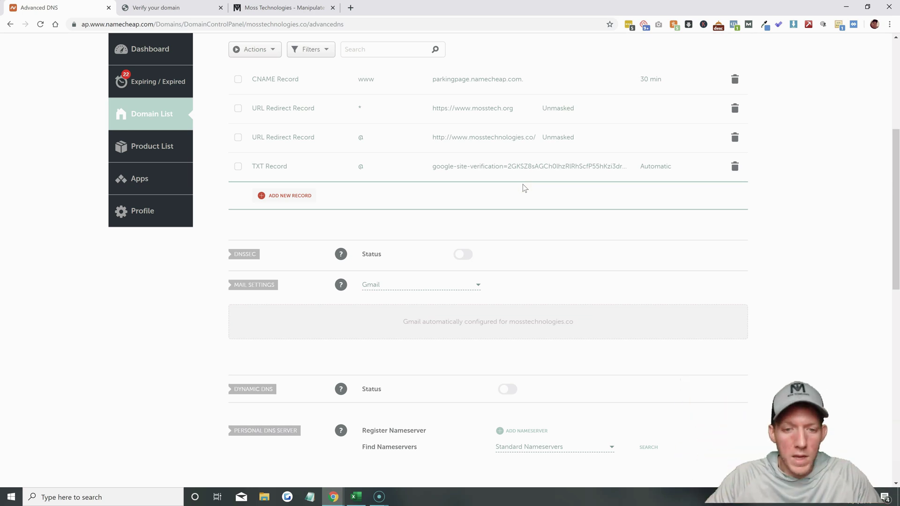
# Return to the Verify your domain page and run VERIFY MY DOMAIN to check the TXT record
pyautogui.click(502, 167)
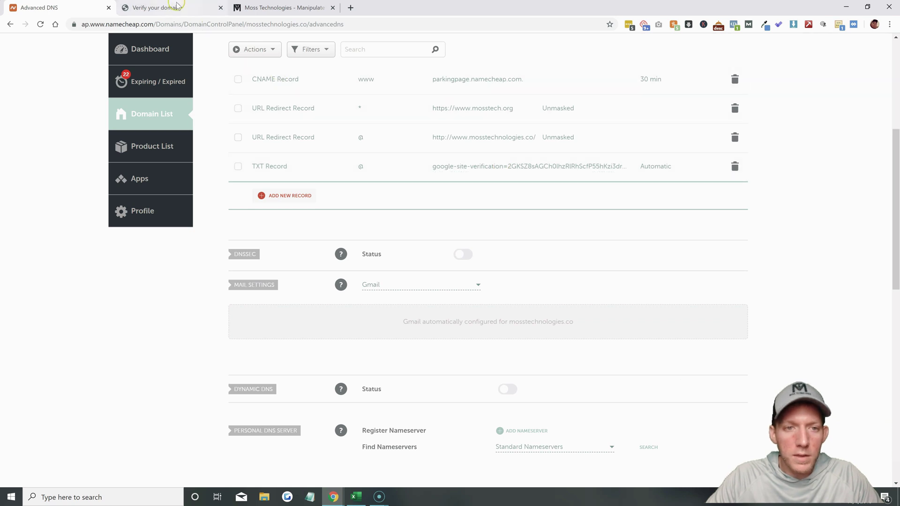
pyautogui.click(192, 8)
pyautogui.click(242, 247)
pyautogui.scroll(-2, 300, 324)
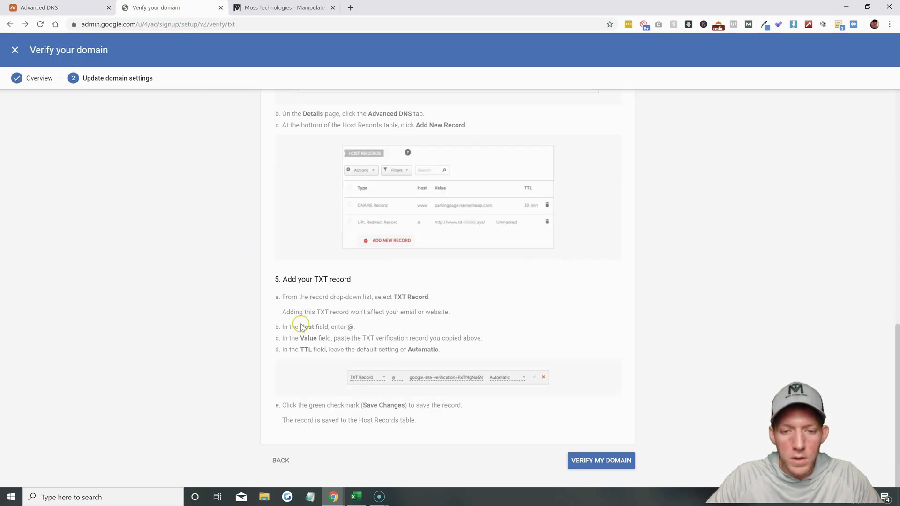
pyautogui.click(597, 460)
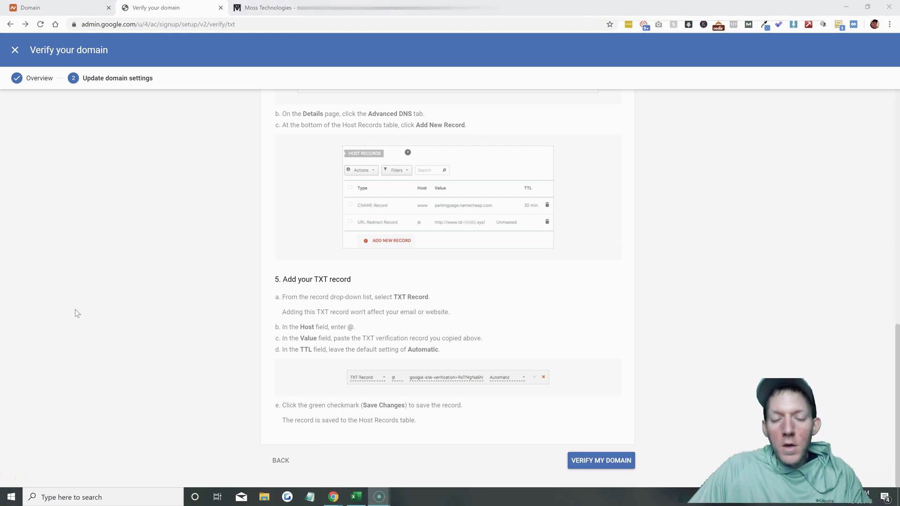
pyautogui.click(163, 335)
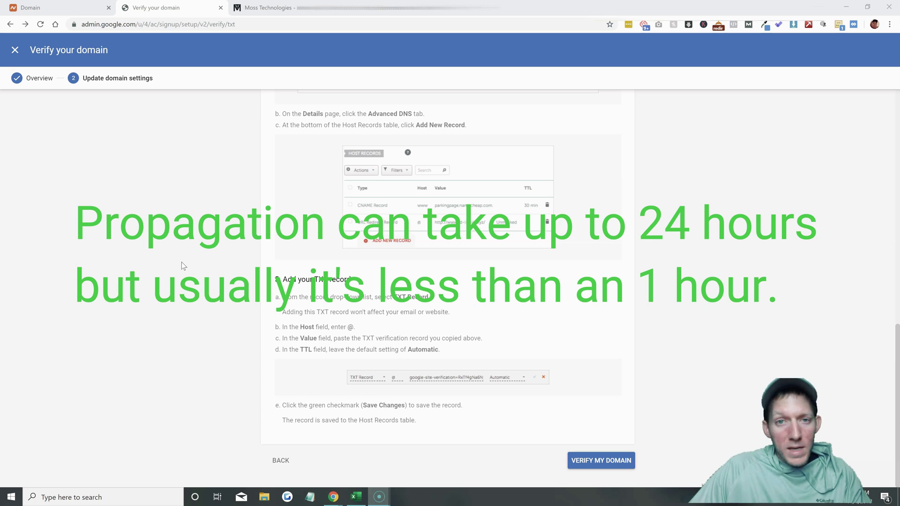
pyautogui.click(173, 240)
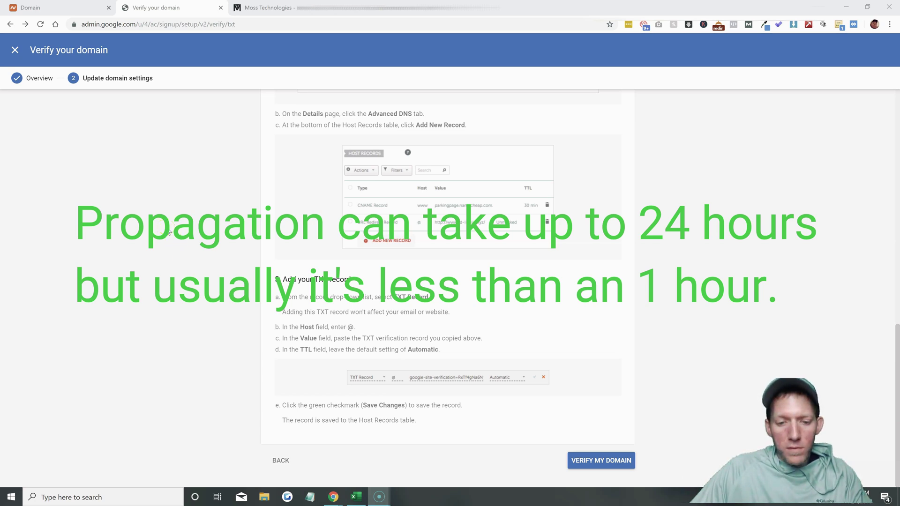
# Close the verification wizard and launch the Admin console from the Google apps More list
pyautogui.click(15, 50)
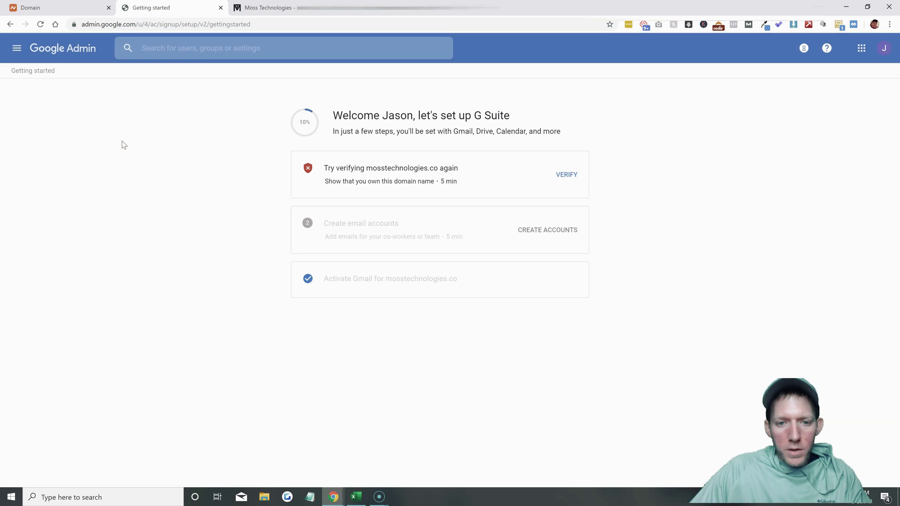
pyautogui.click(861, 47)
pyautogui.click(68, 368)
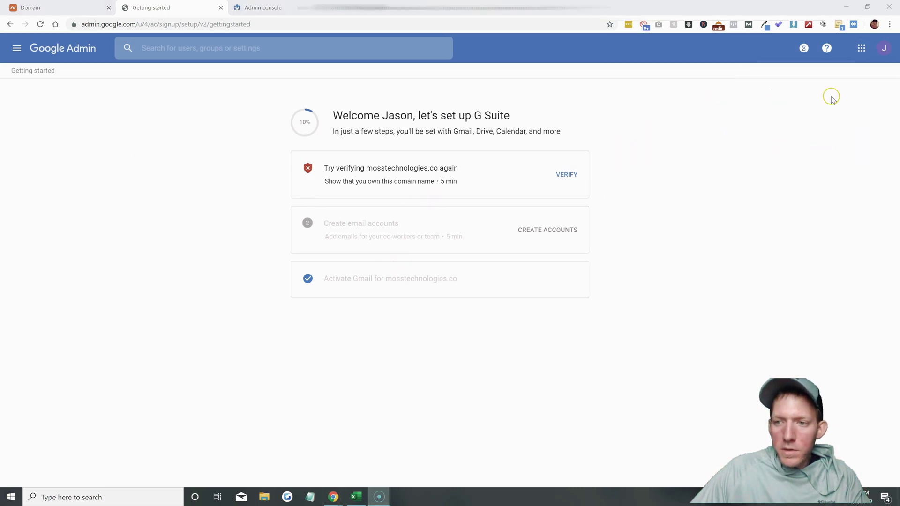
pyautogui.click(861, 49)
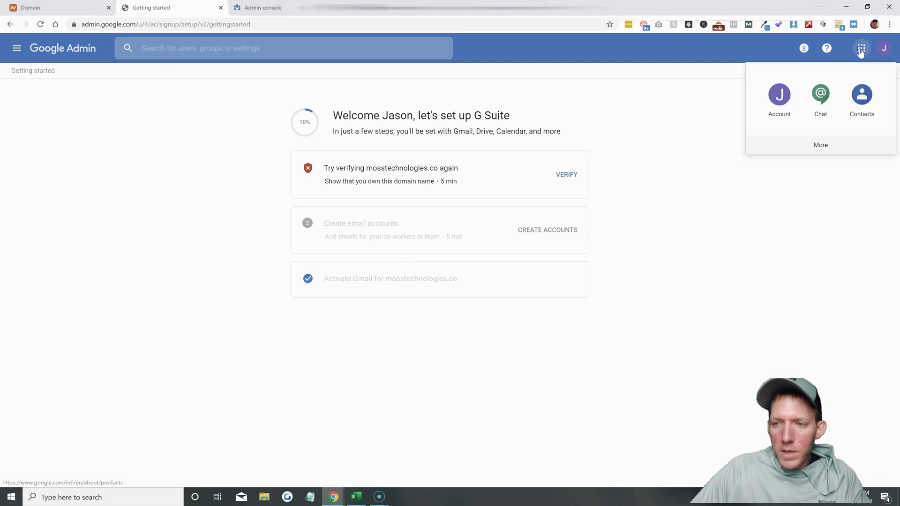
pyautogui.click(821, 146)
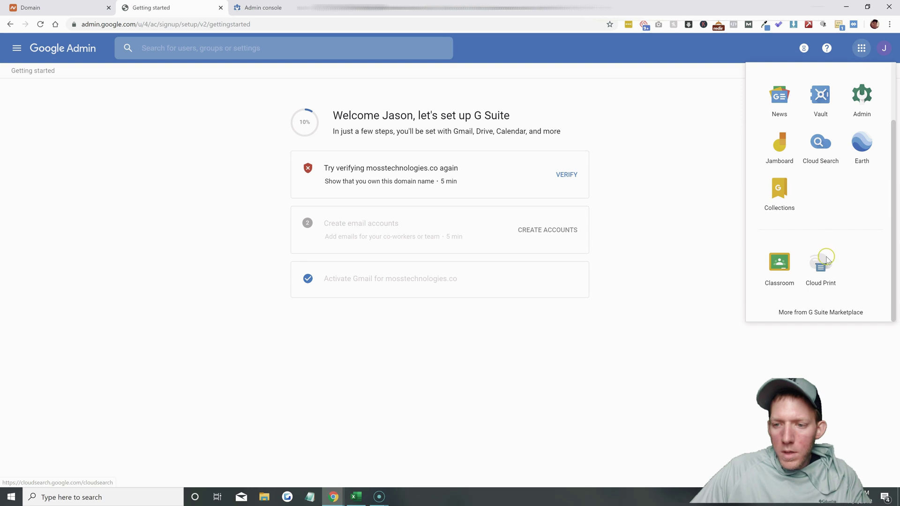
pyautogui.click(861, 102)
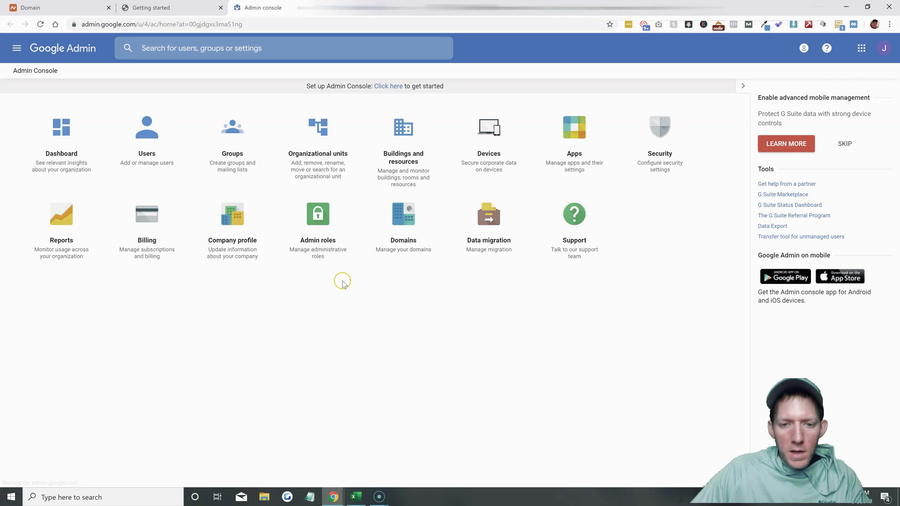
# From Billing, choose Downgrade to G Suite Basic for the G Suite Business subscription
pyautogui.click(147, 240)
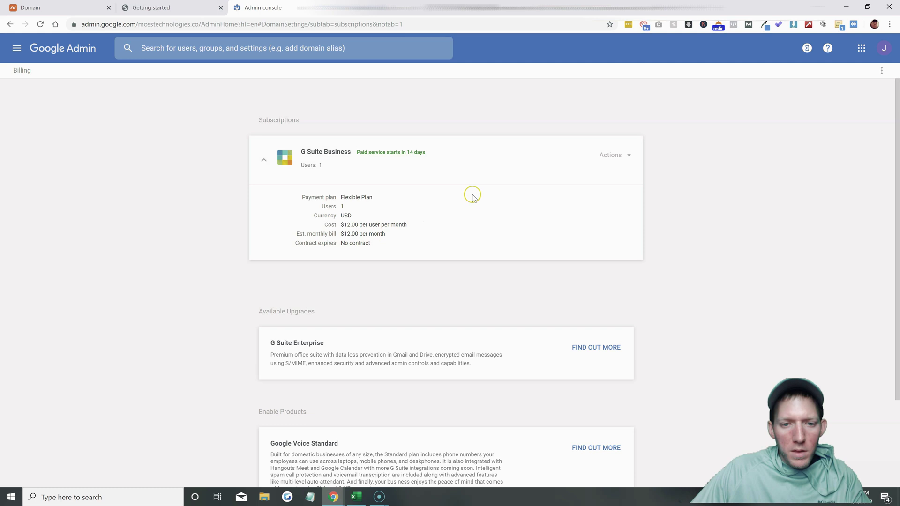
pyautogui.click(623, 150)
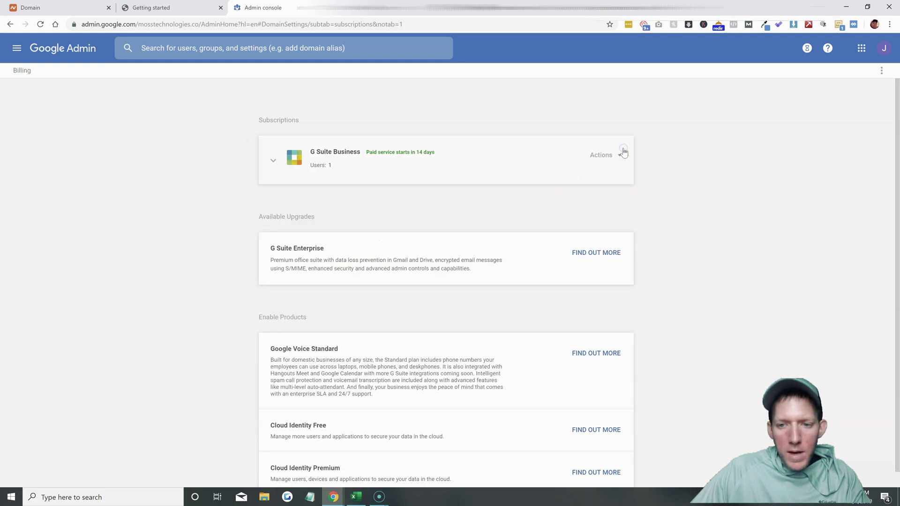
pyautogui.click(617, 158)
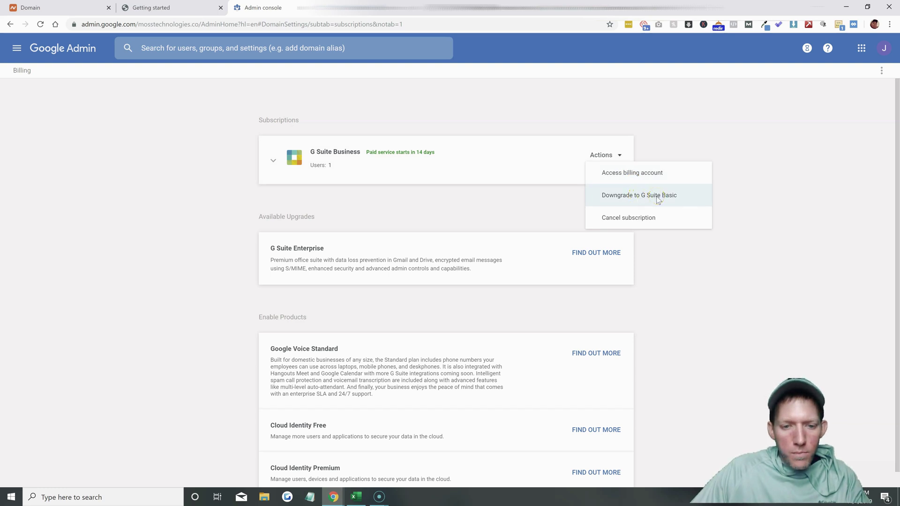
pyautogui.click(658, 200)
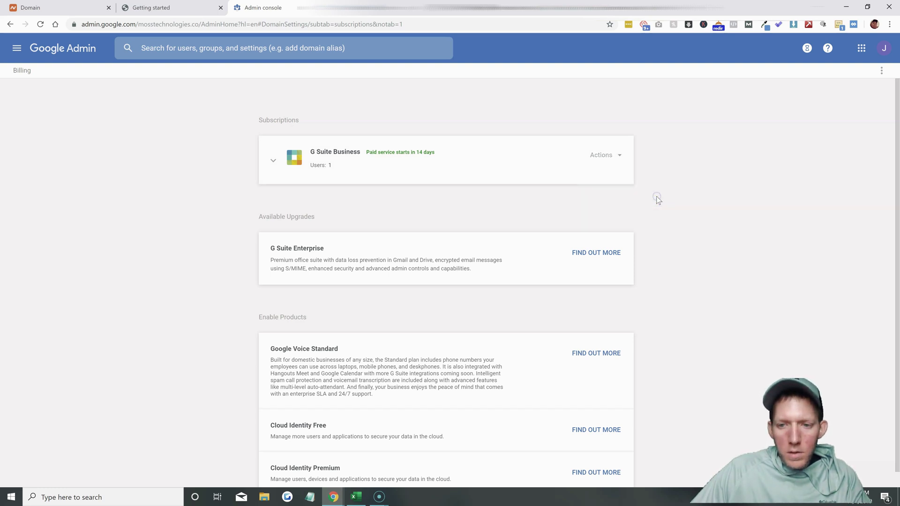
pyautogui.moveTo(610, 180)
pyautogui.mouseDown()
pyautogui.moveTo(614, 168)
pyautogui.moveTo(615, 188)
pyautogui.mouseUp()
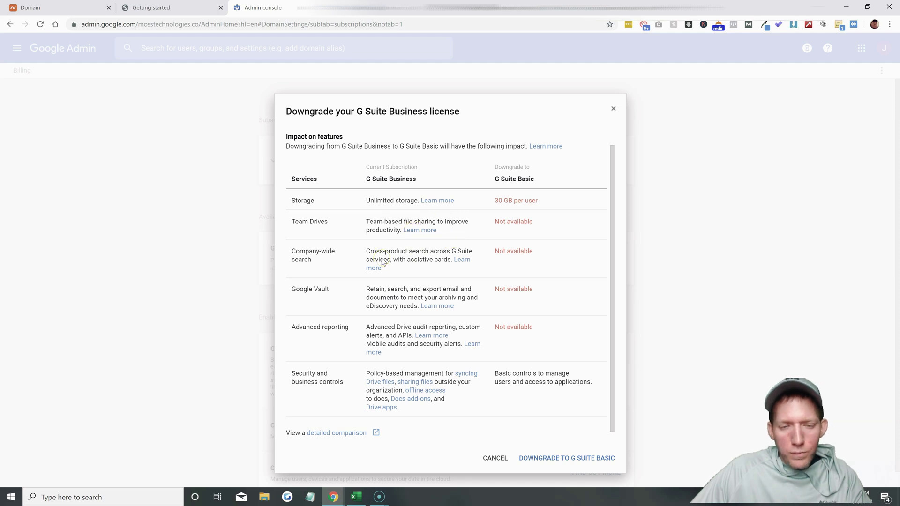
# Review the feature-impact table and confirm the downgrade to G Suite Basic
pyautogui.click(341, 269)
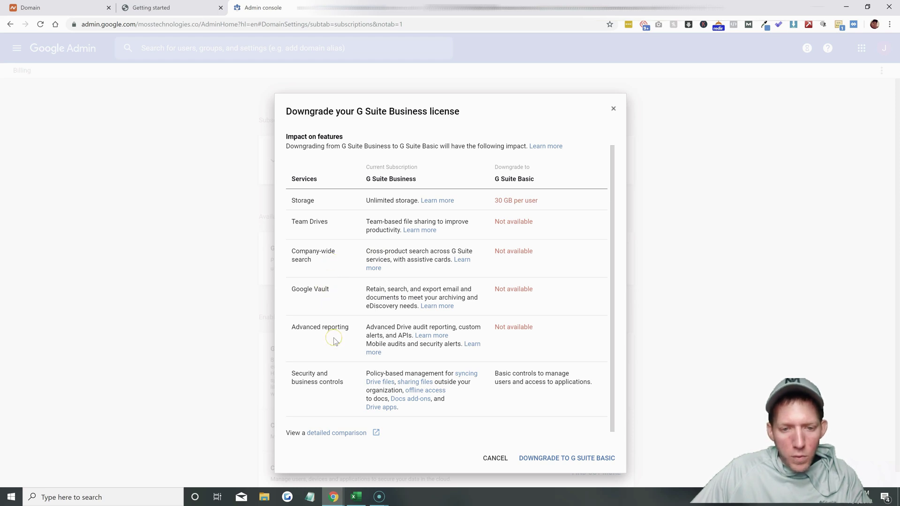
pyautogui.scroll(-1, 336, 342)
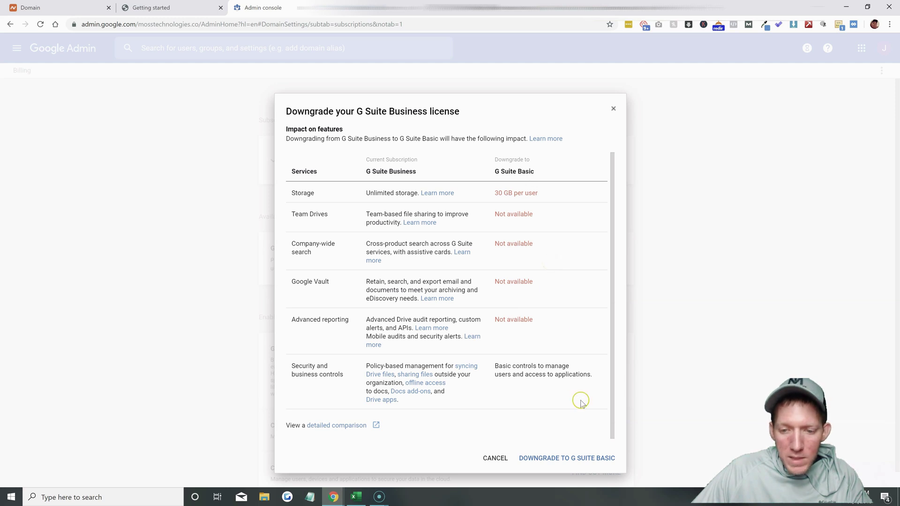
pyautogui.click(556, 460)
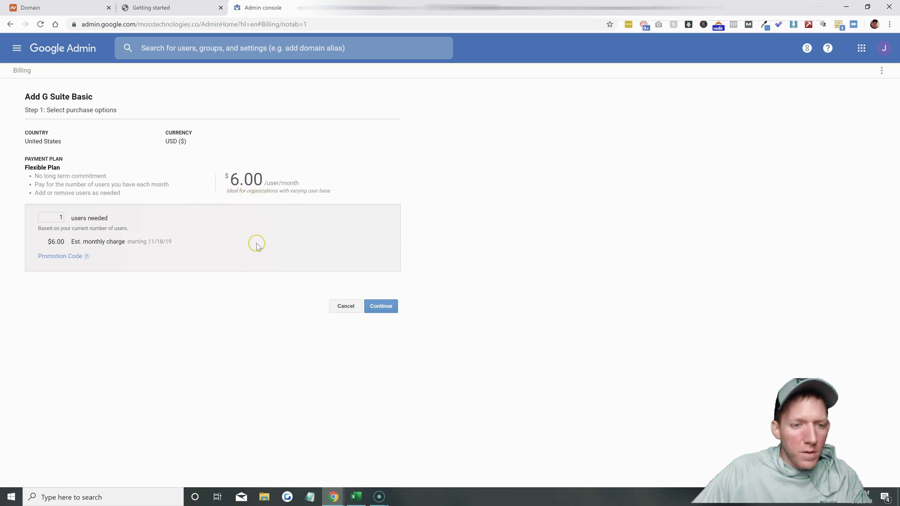
# Accept the $6.00/user/month Flexible Plan, agree to the terms, place the order, and finish
pyautogui.click(381, 308)
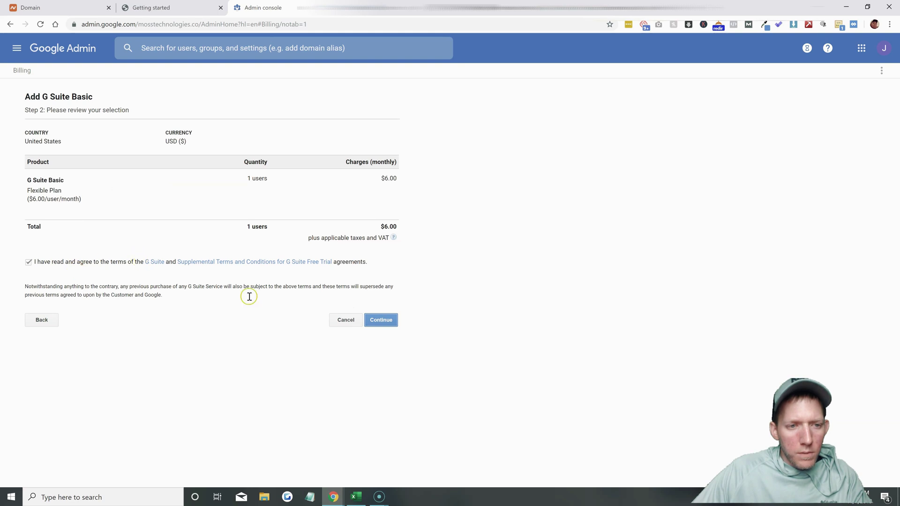
pyautogui.click(388, 324)
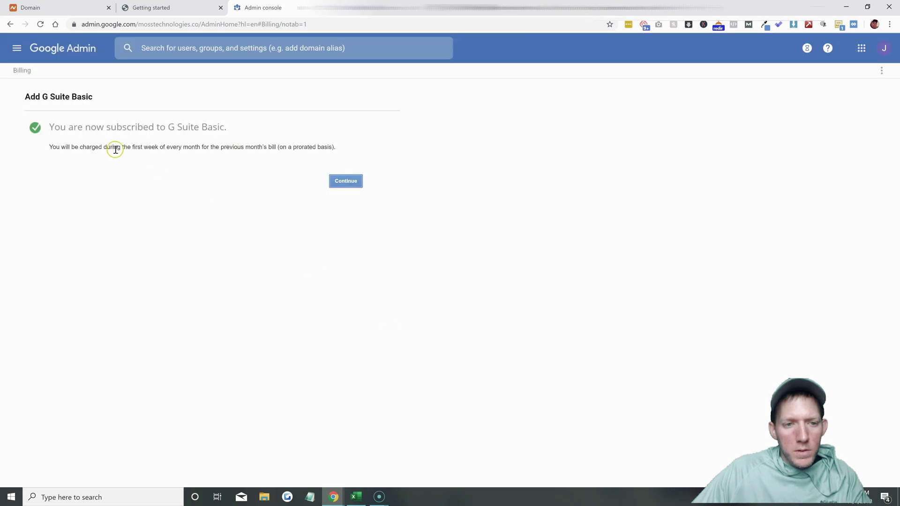
pyautogui.click(351, 183)
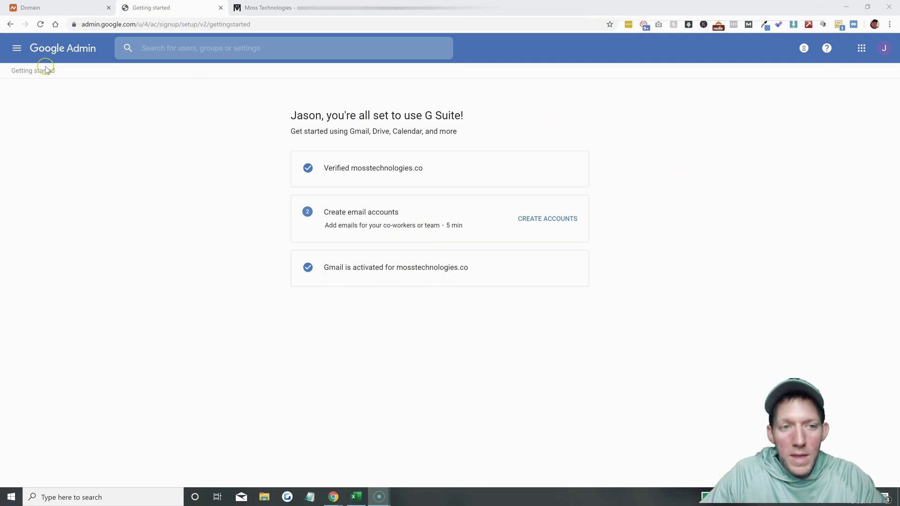
# Go to the Google Account page from the Google apps launcher's More list
pyautogui.click(862, 50)
pyautogui.click(819, 143)
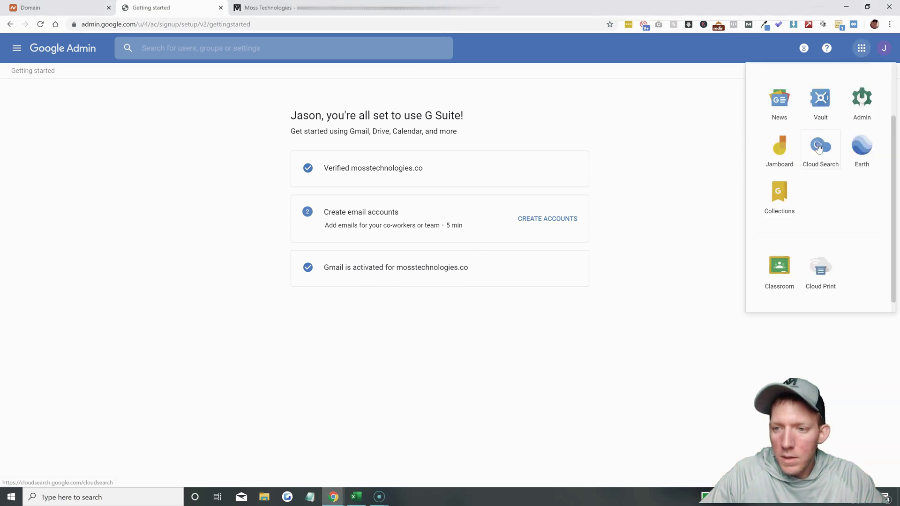
pyautogui.scroll(2, 832, 180)
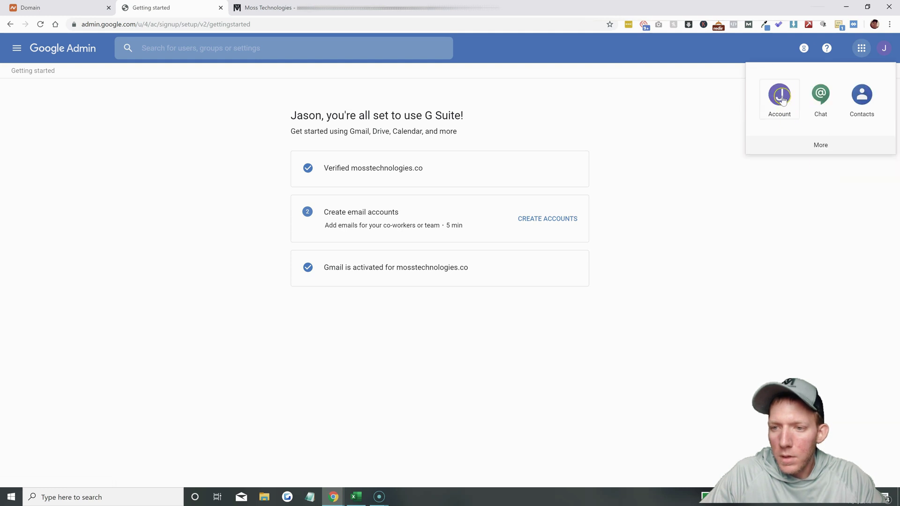
pyautogui.click(782, 99)
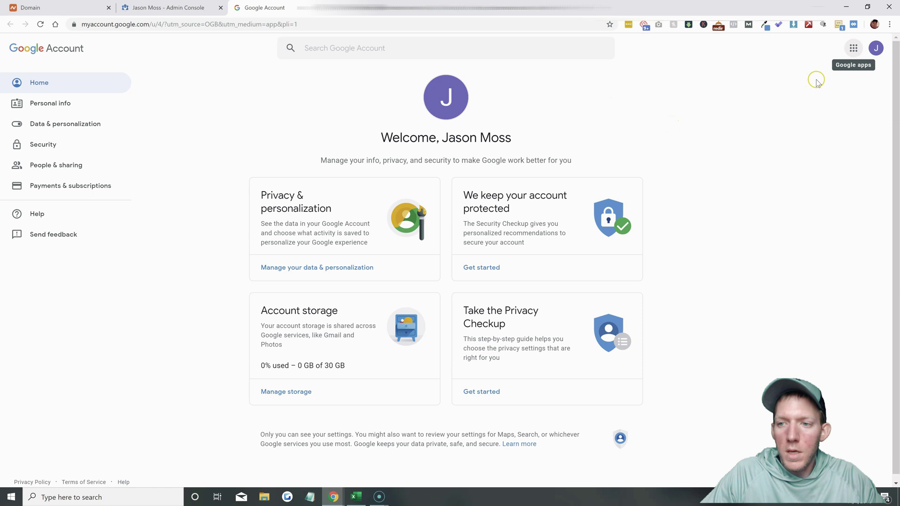
# Launch Gmail for mosstechnologies.co from the Google apps grid
pyautogui.click(853, 48)
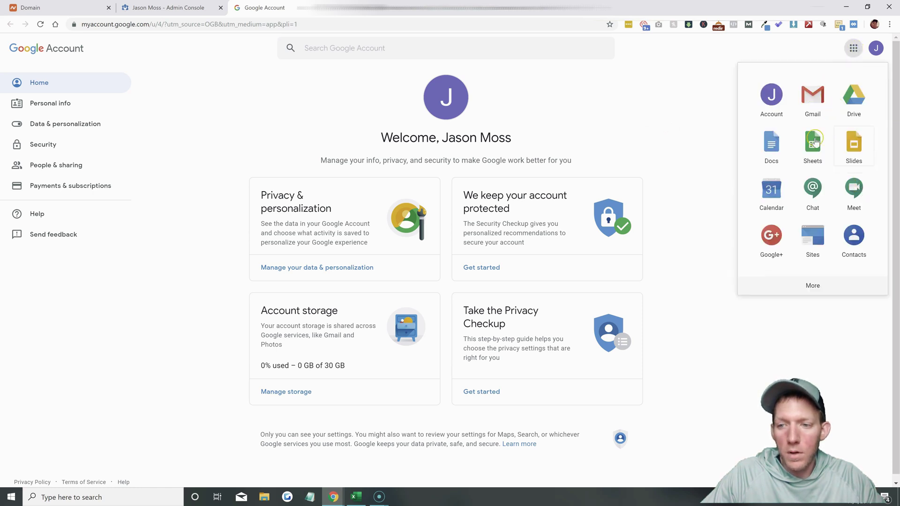
pyautogui.click(816, 101)
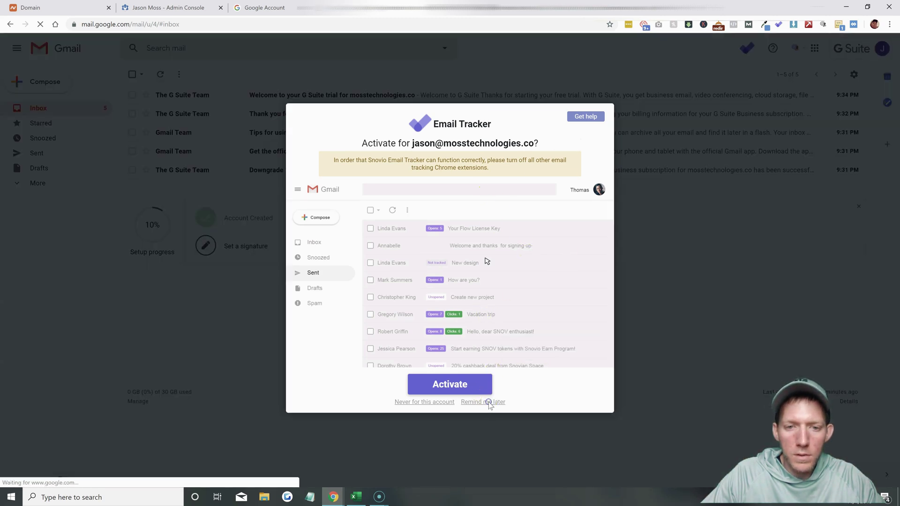
# Dismiss the Email Tracker, Welcome and Choose a view prompts, keeping the Default view
pyautogui.click(488, 403)
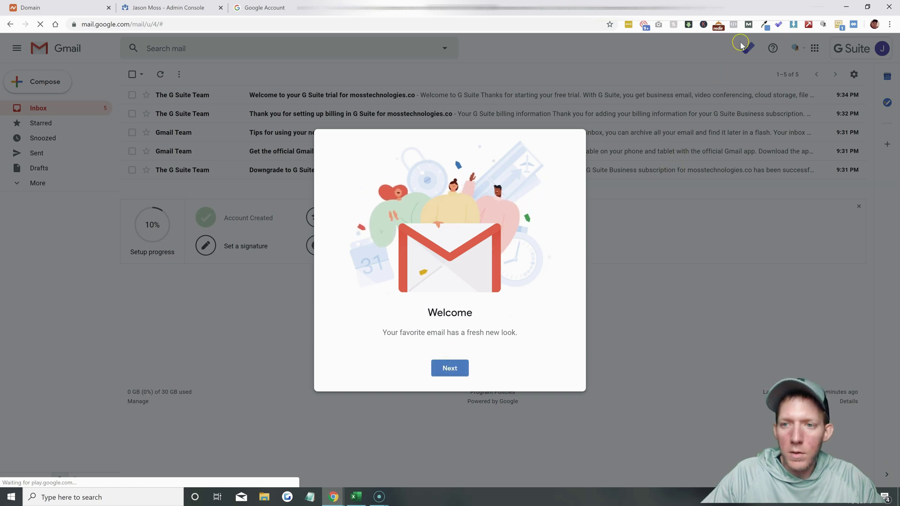
pyautogui.click(451, 370)
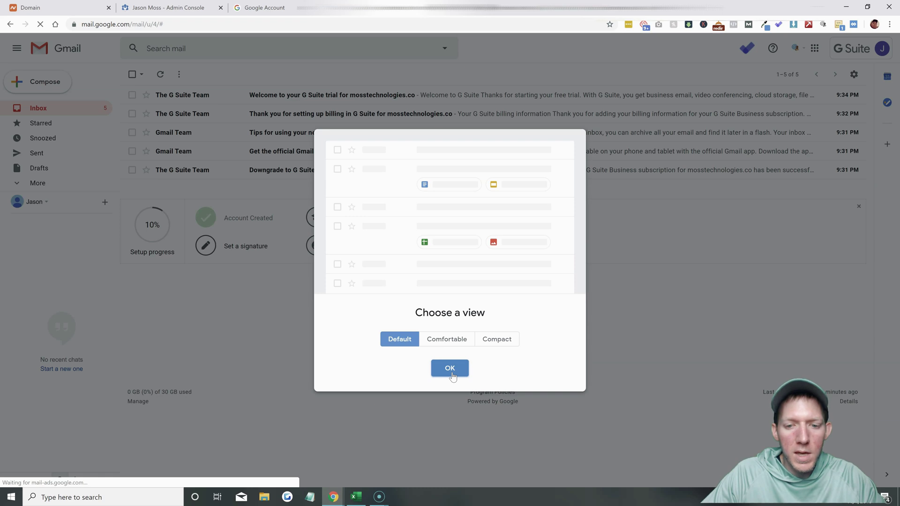
pyautogui.click(450, 369)
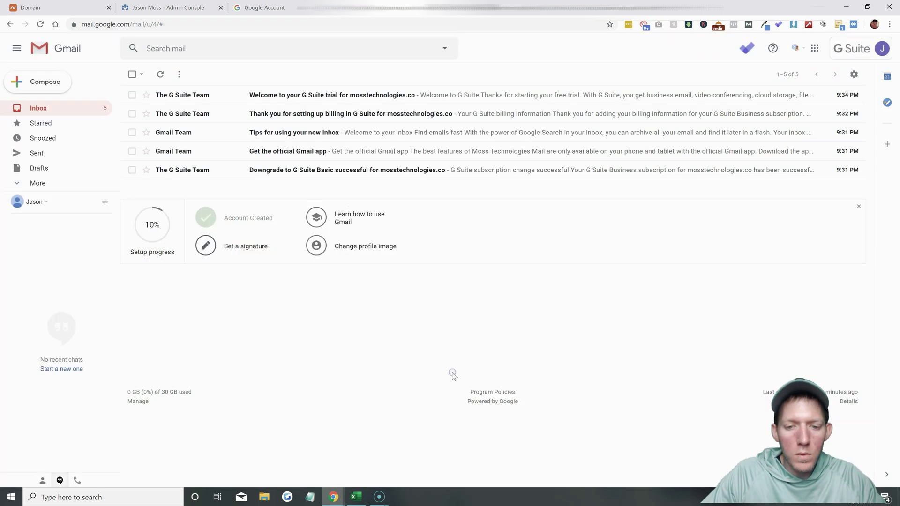